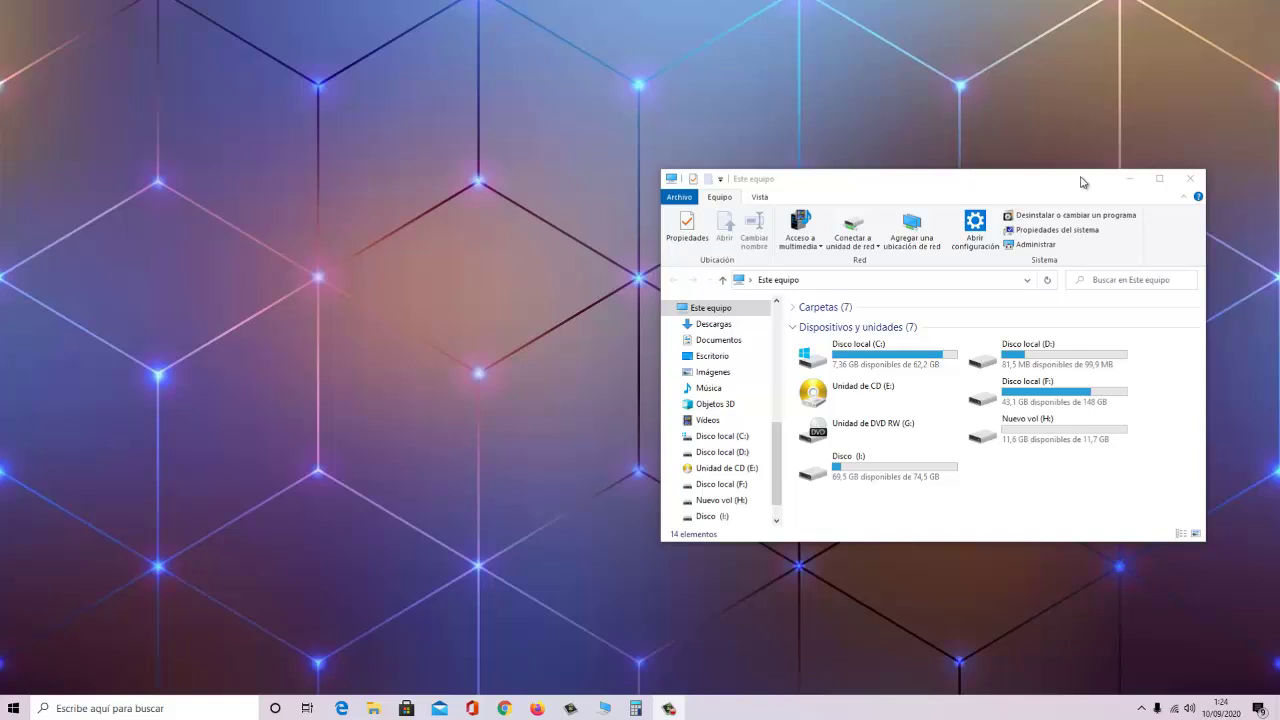
Launch EaseUS Partition Master 14.0 from its desktop folder and dismiss the update notice.
left_click_drag(987, 179, 1020, 180)
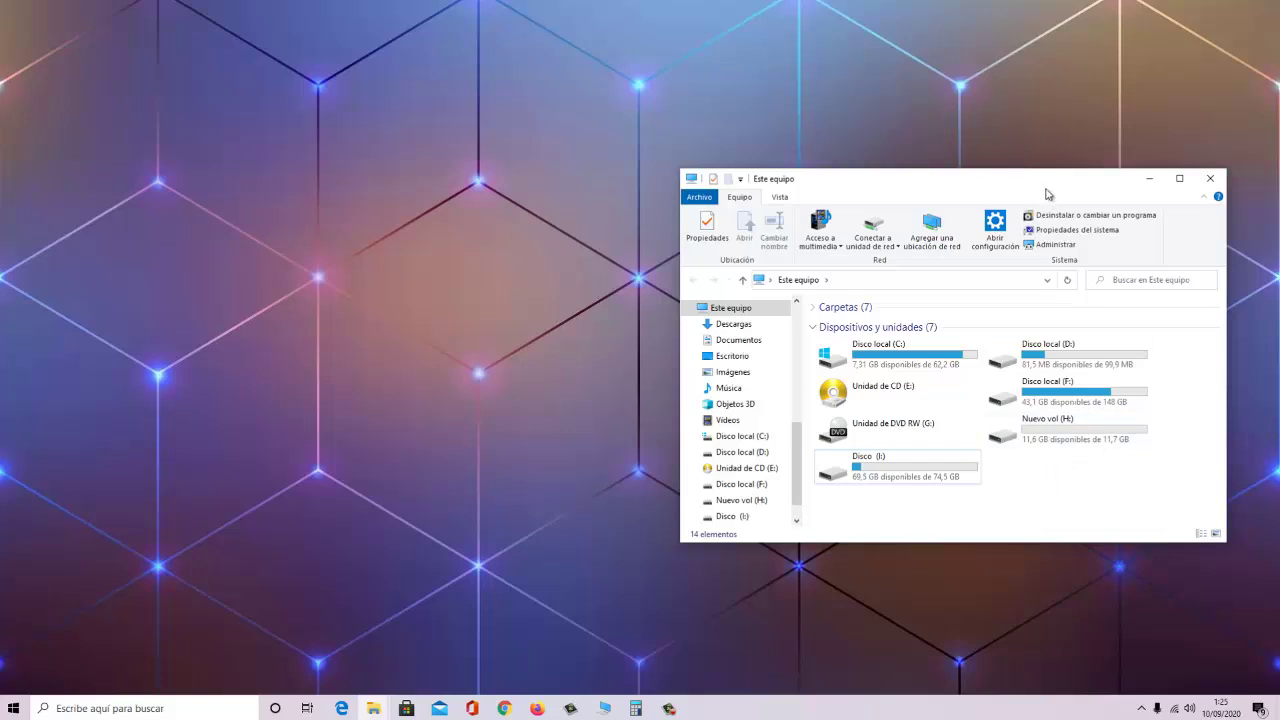
left_click_drag(1022, 181, 1087, 183)
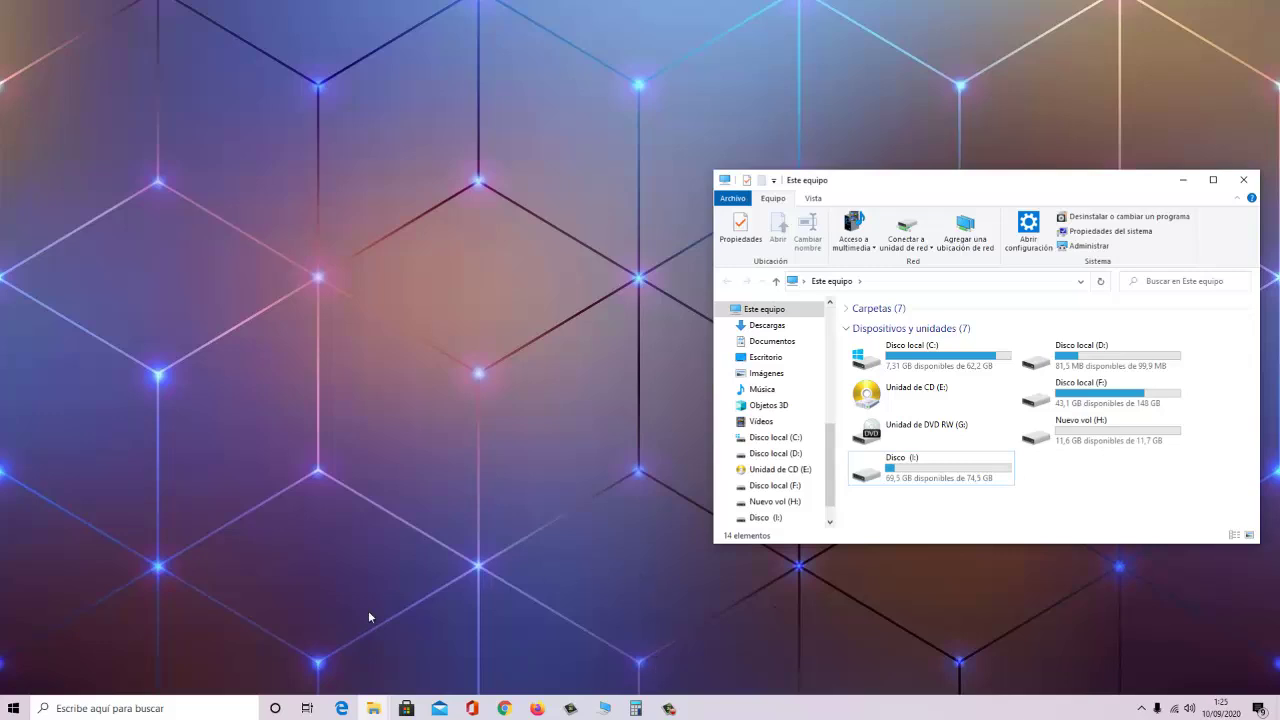
mouse_move(373, 708)
left_click(304, 632)
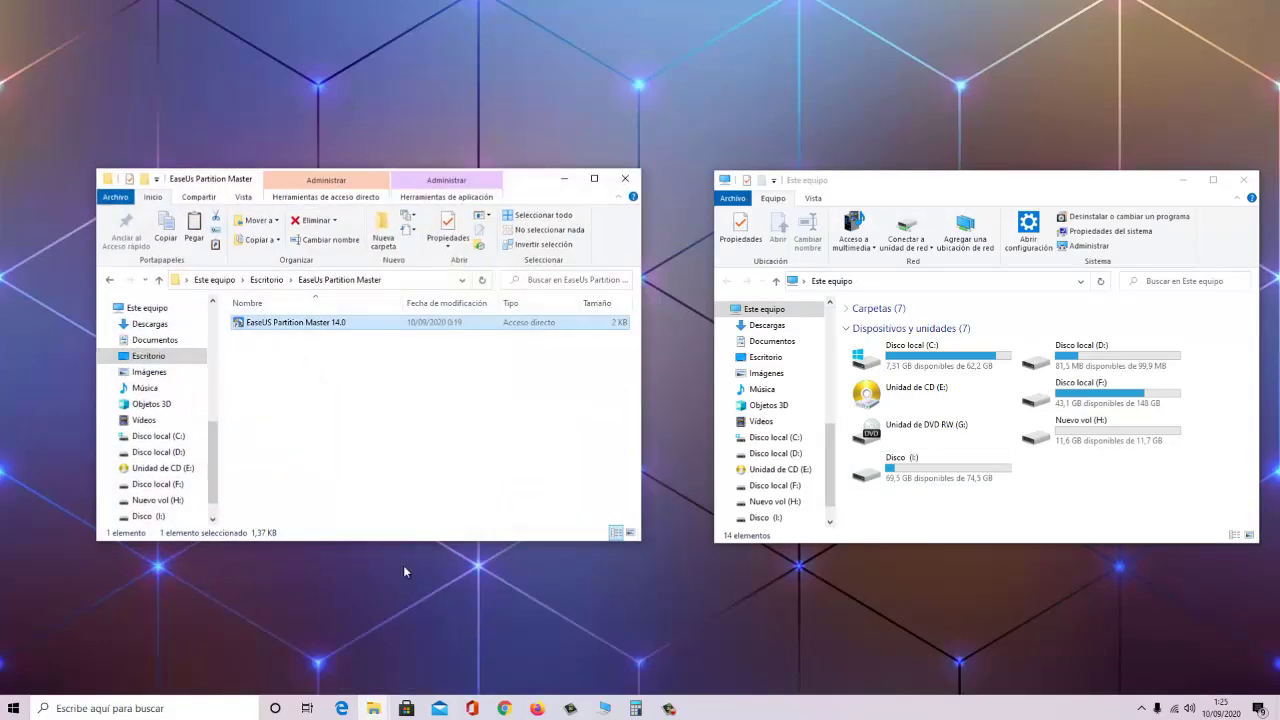
double_click(330, 323)
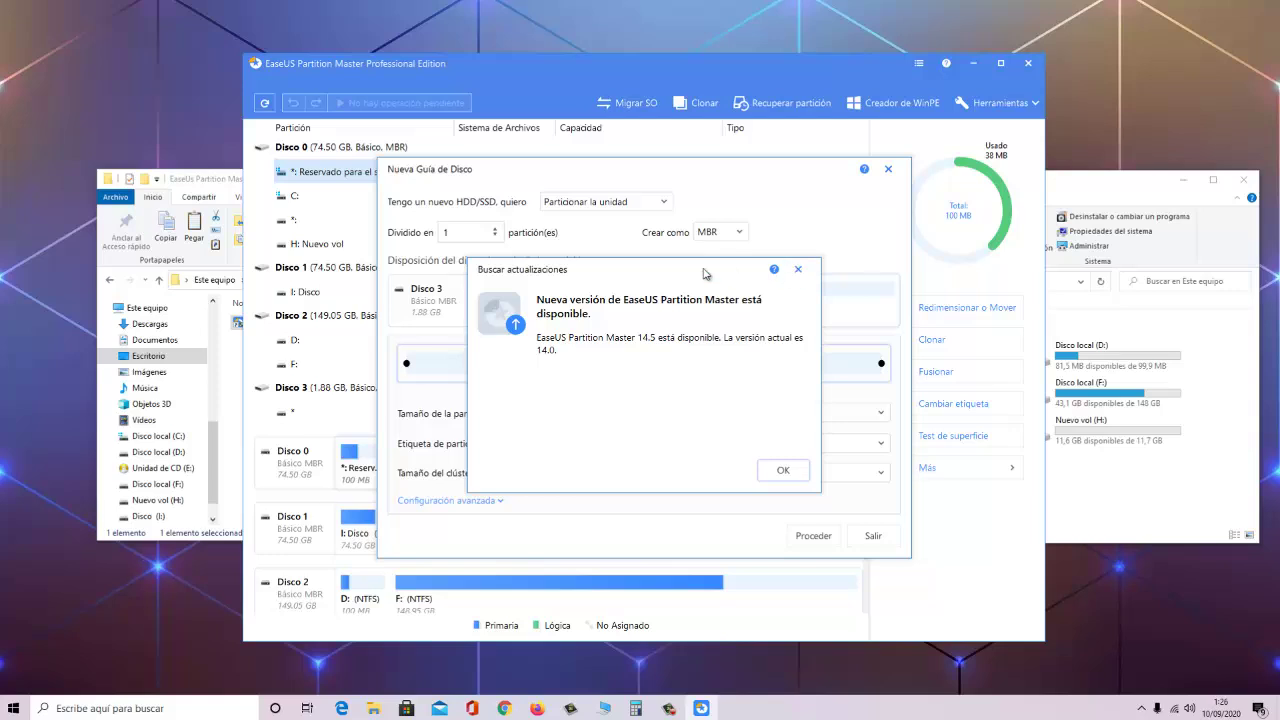
left_click_drag(740, 272, 786, 268)
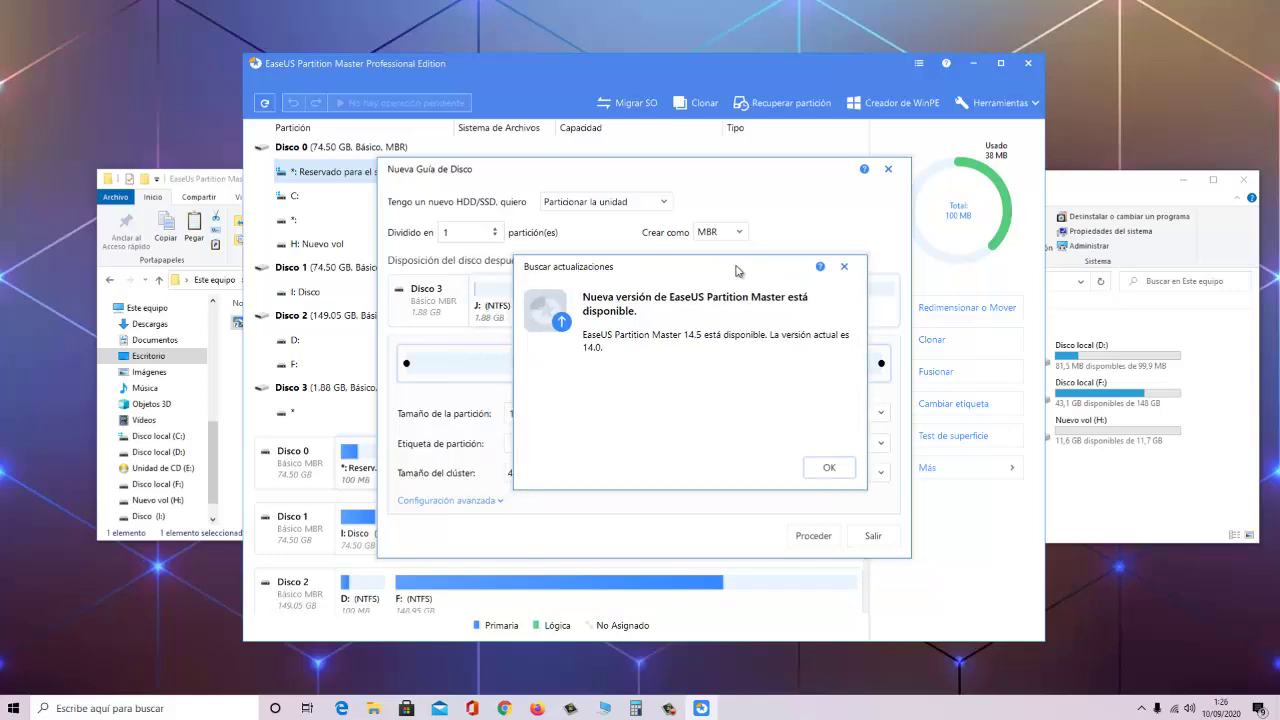
left_click(844, 266)
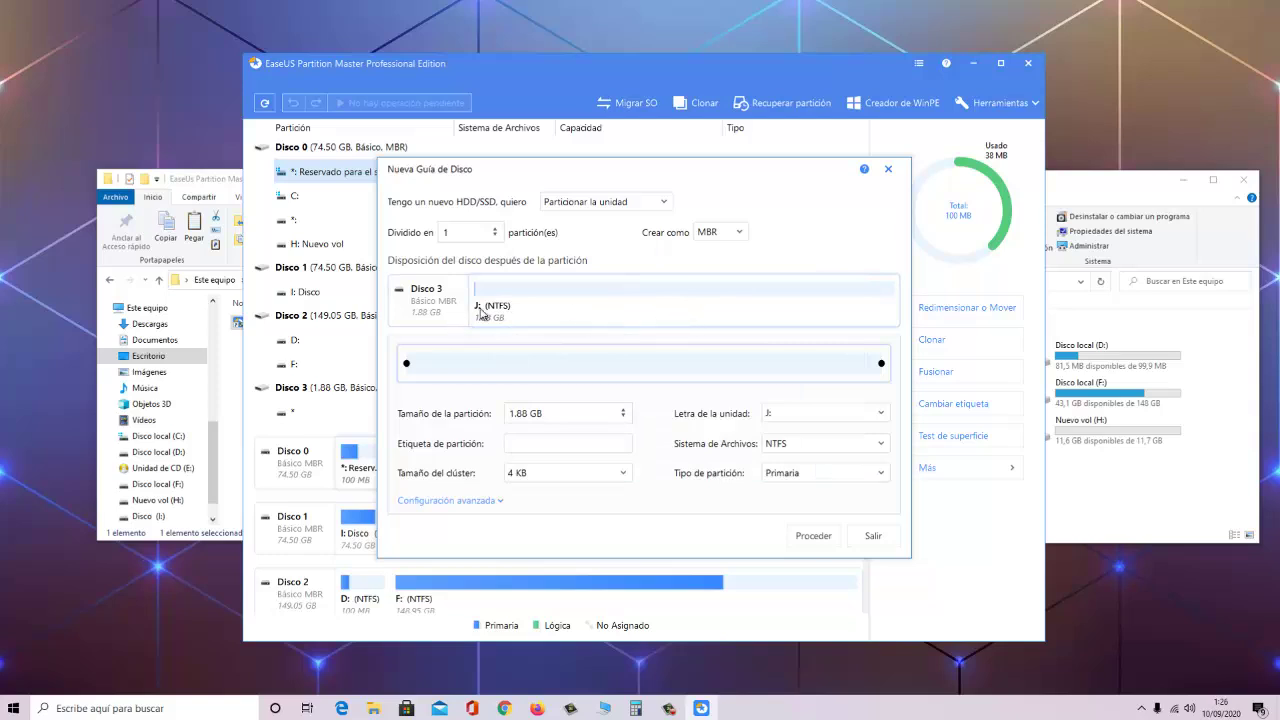
Check the drives listed in Este equipo for the USB drive and return to the new disk guide.
left_click(1192, 430)
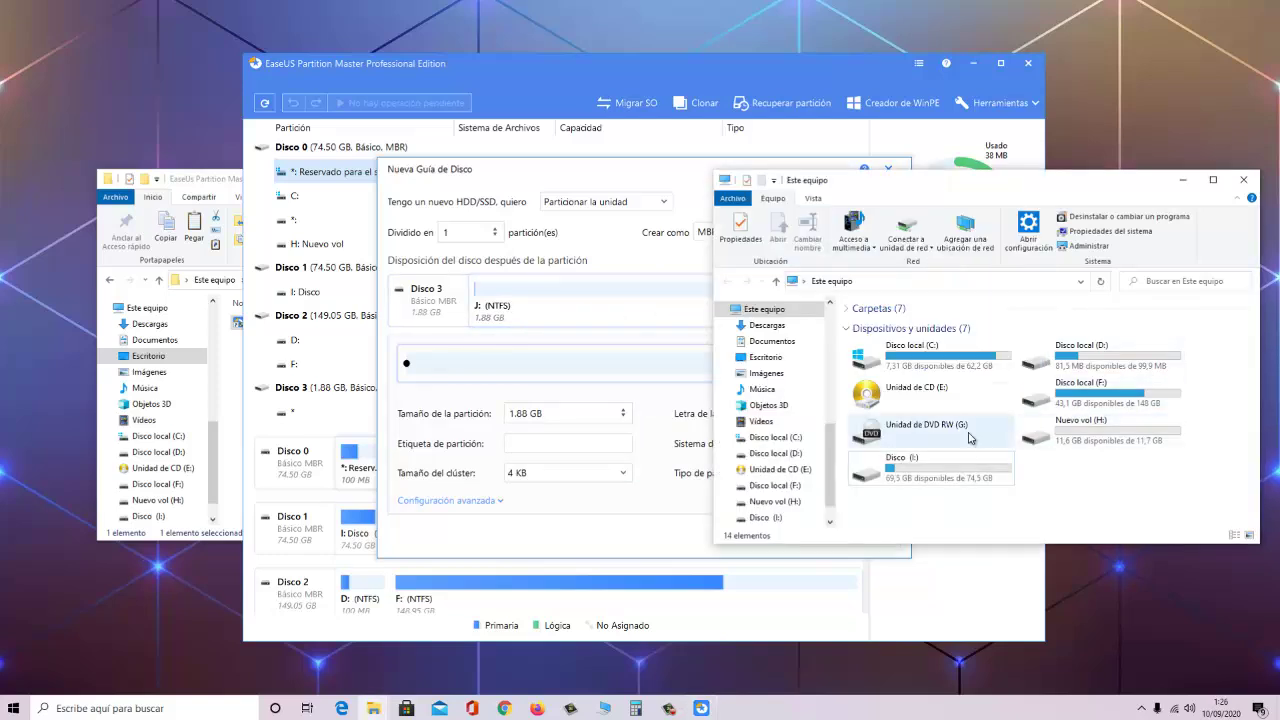
left_click(1183, 180)
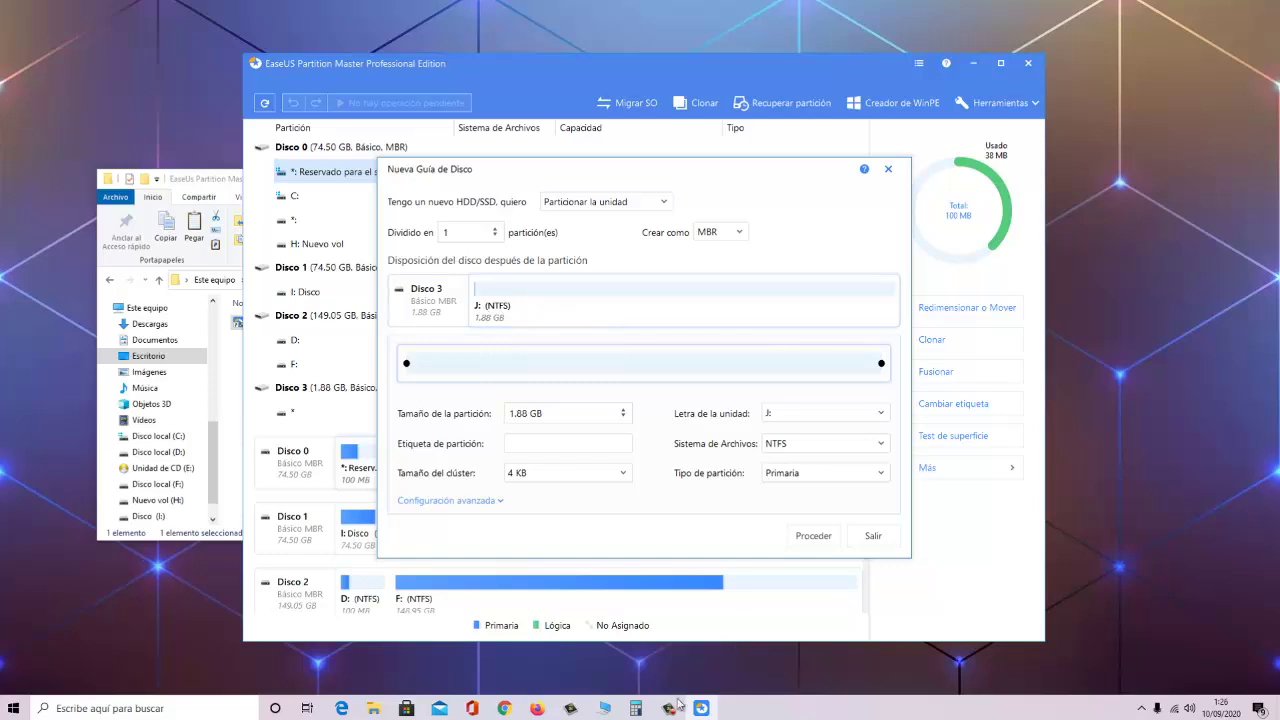
left_click(607, 708)
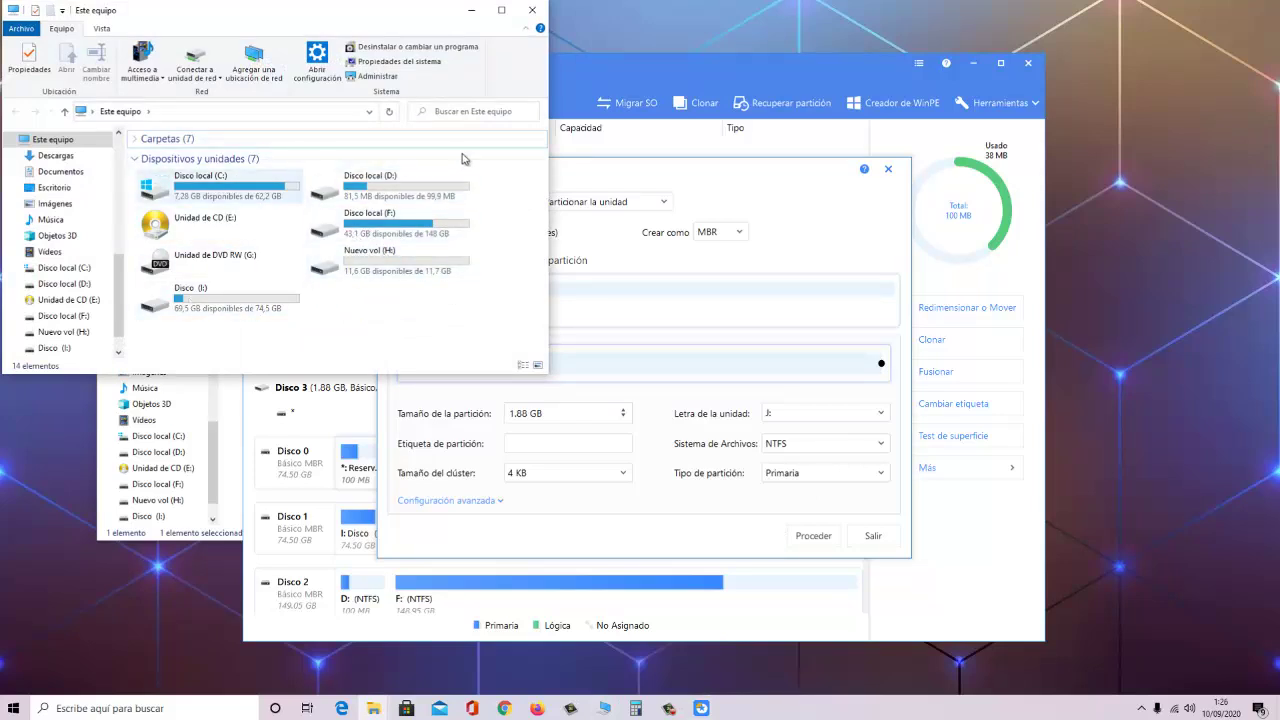
left_click(532, 10)
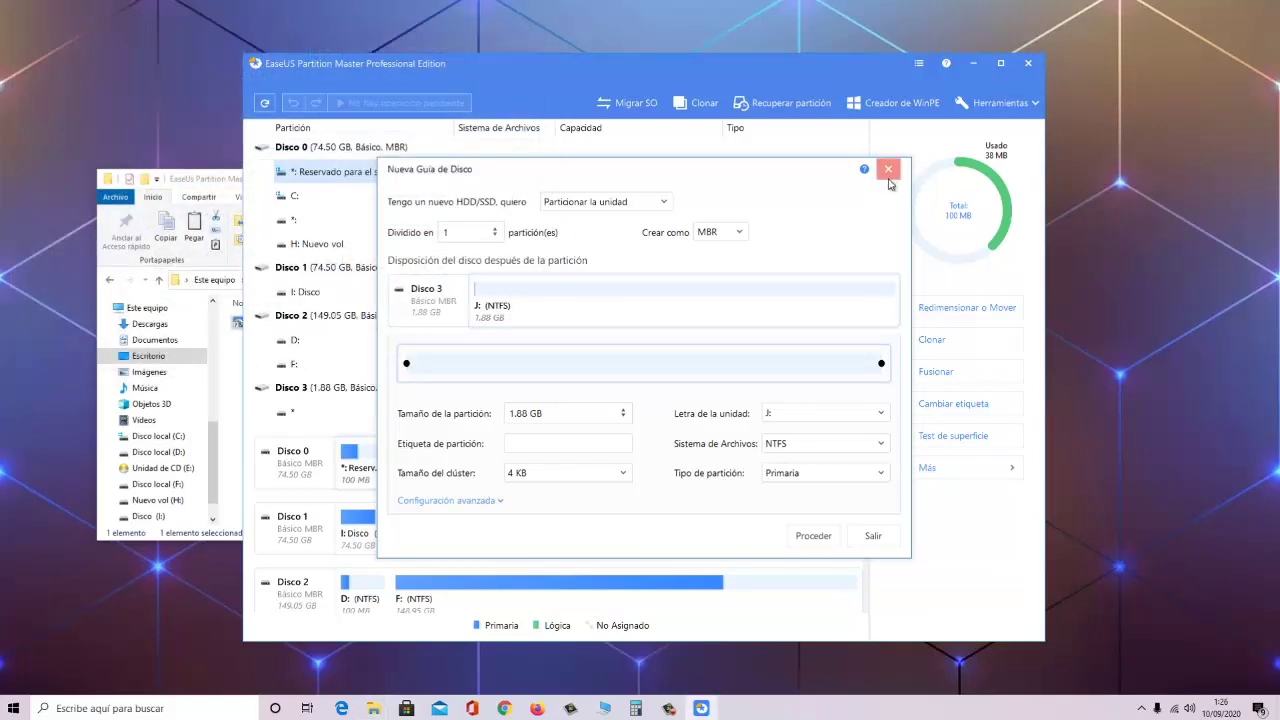
Queue a single 1.88 GB primary NTFS partition with letter J: on Disco 3 and run a surface test on it.
left_click(823, 537)
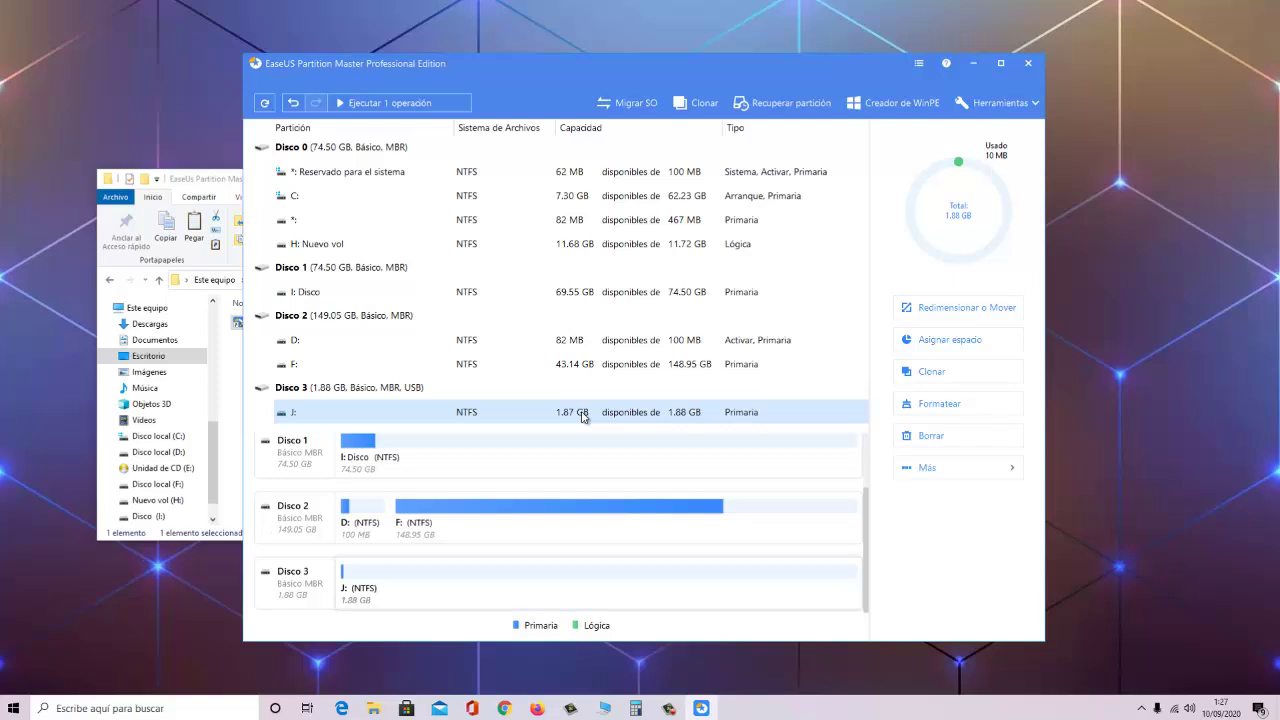
right_click(398, 414)
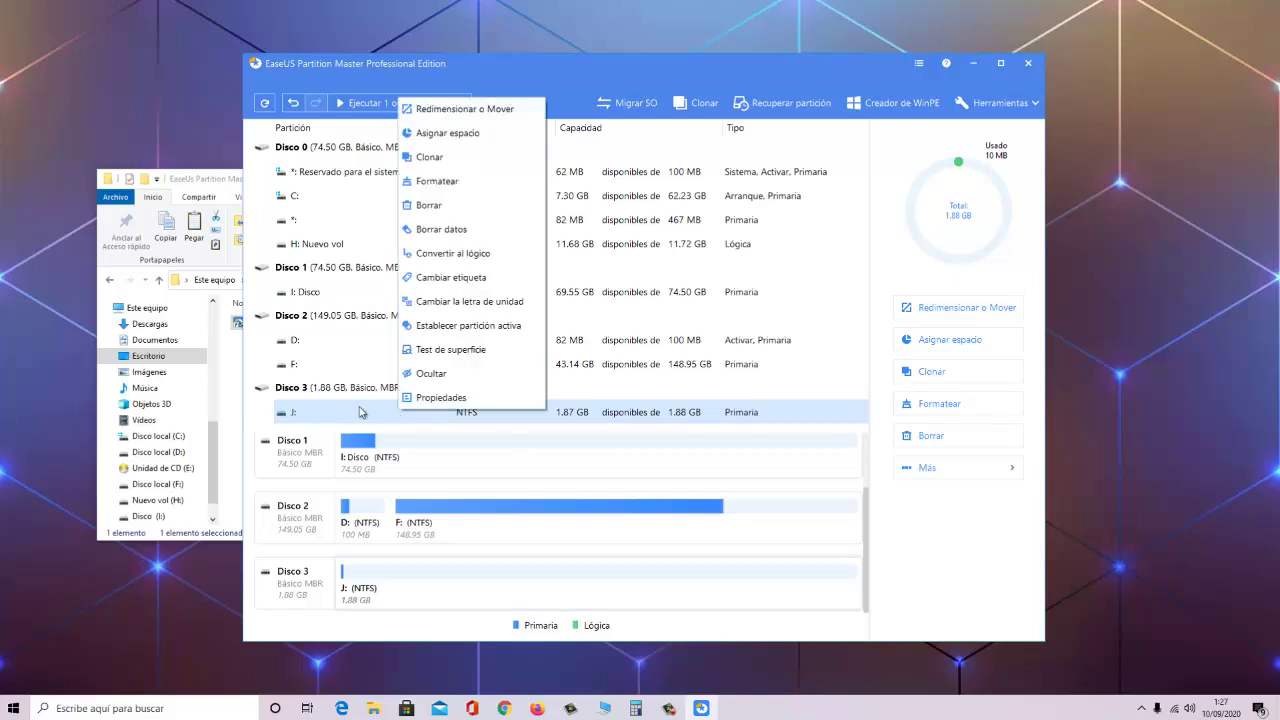
left_click(483, 356)
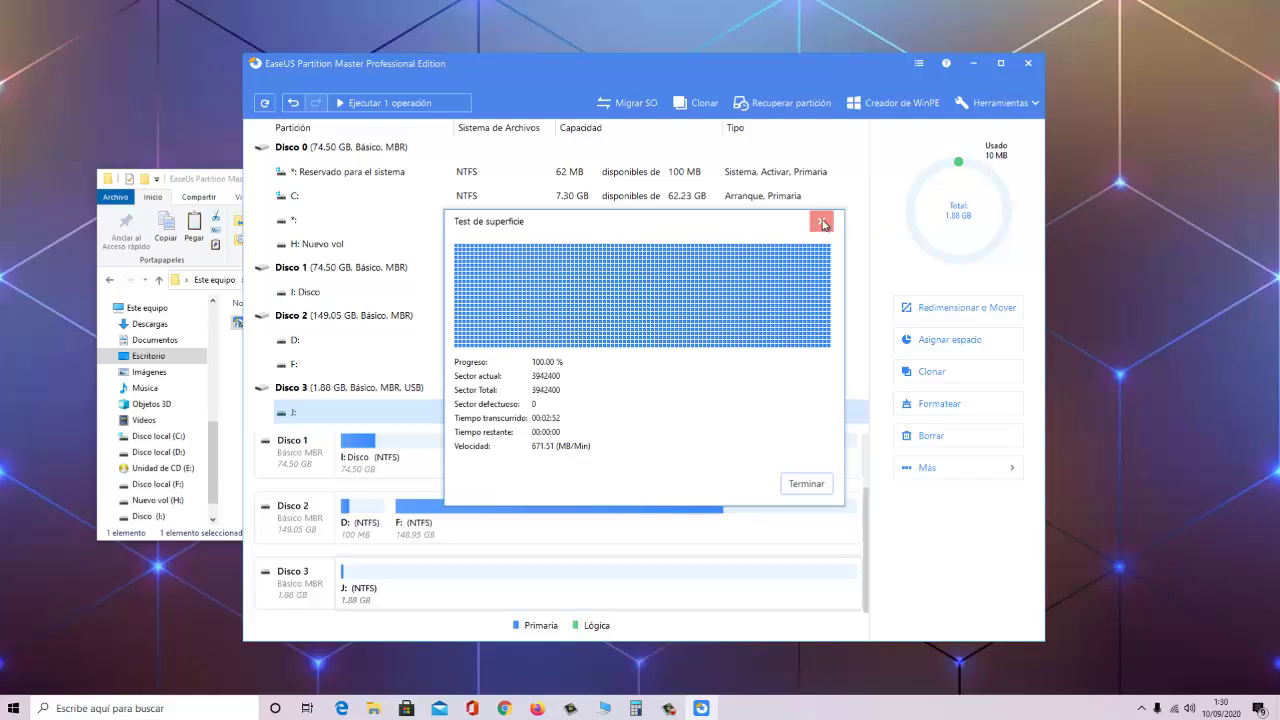
left_click(822, 224)
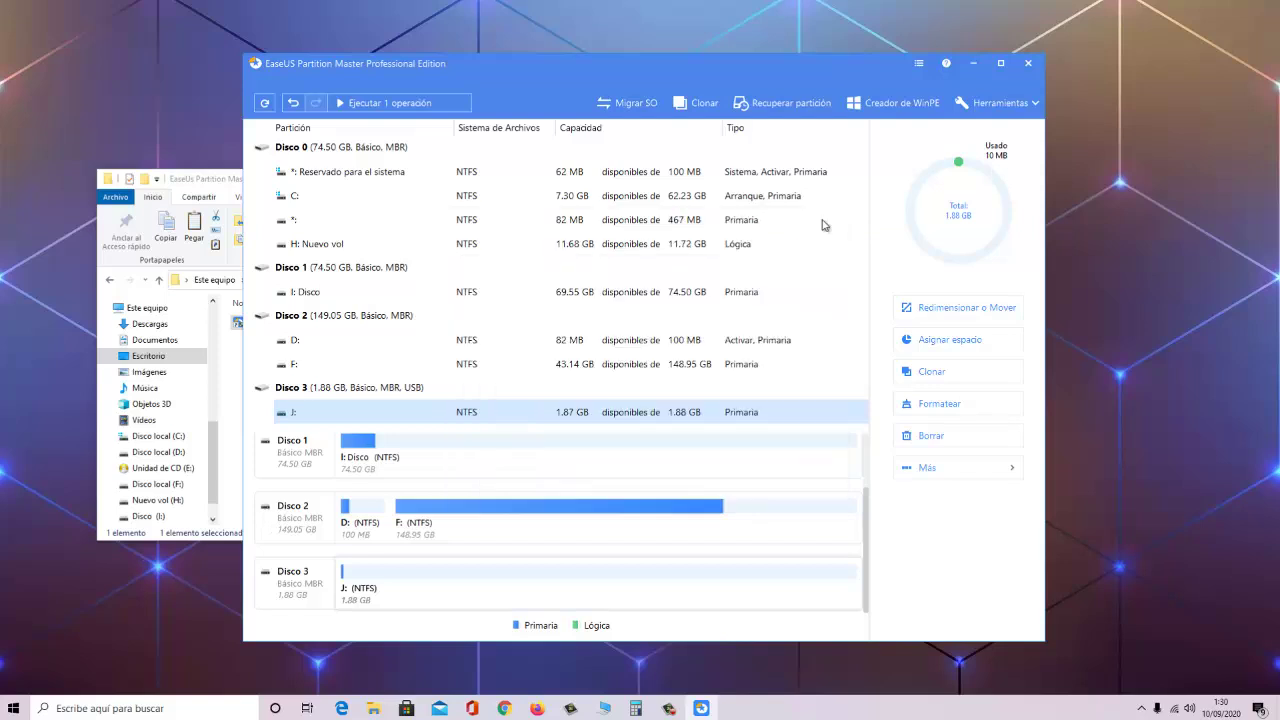
Open Este equipo in a new window and arrange the Explorer windows so its drive list can be checked.
left_click(236, 361)
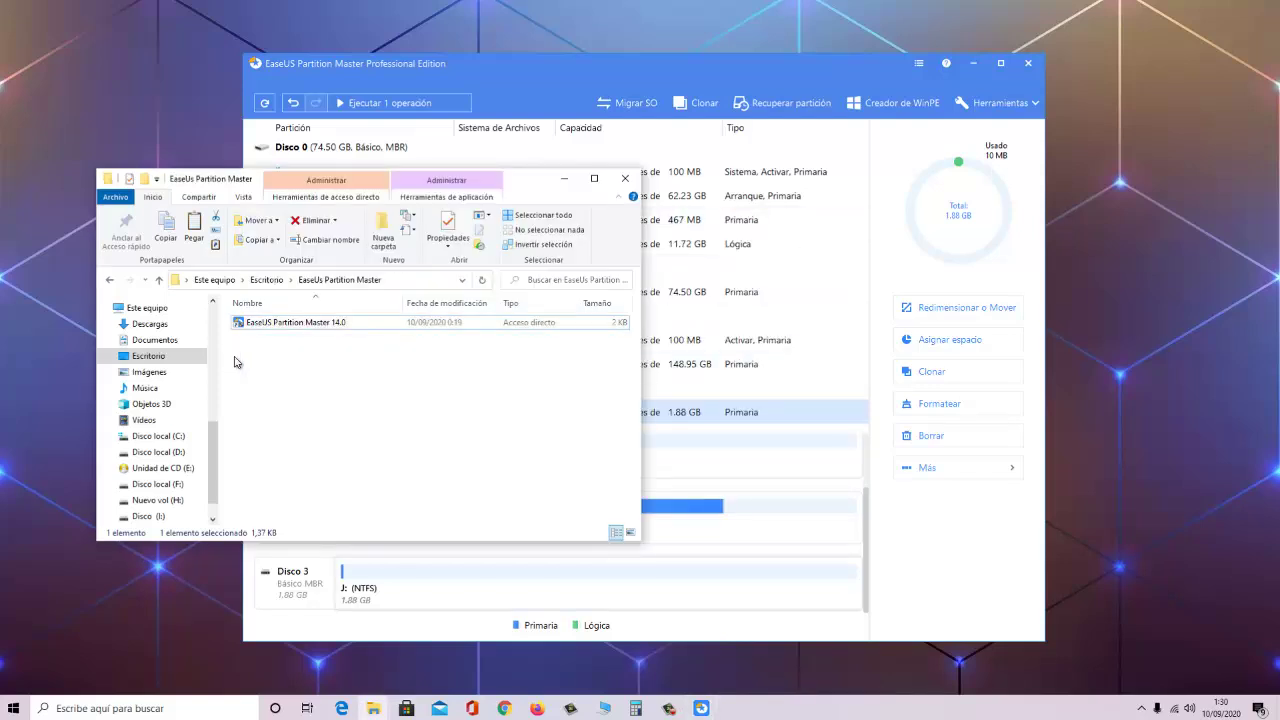
left_click(605, 710)
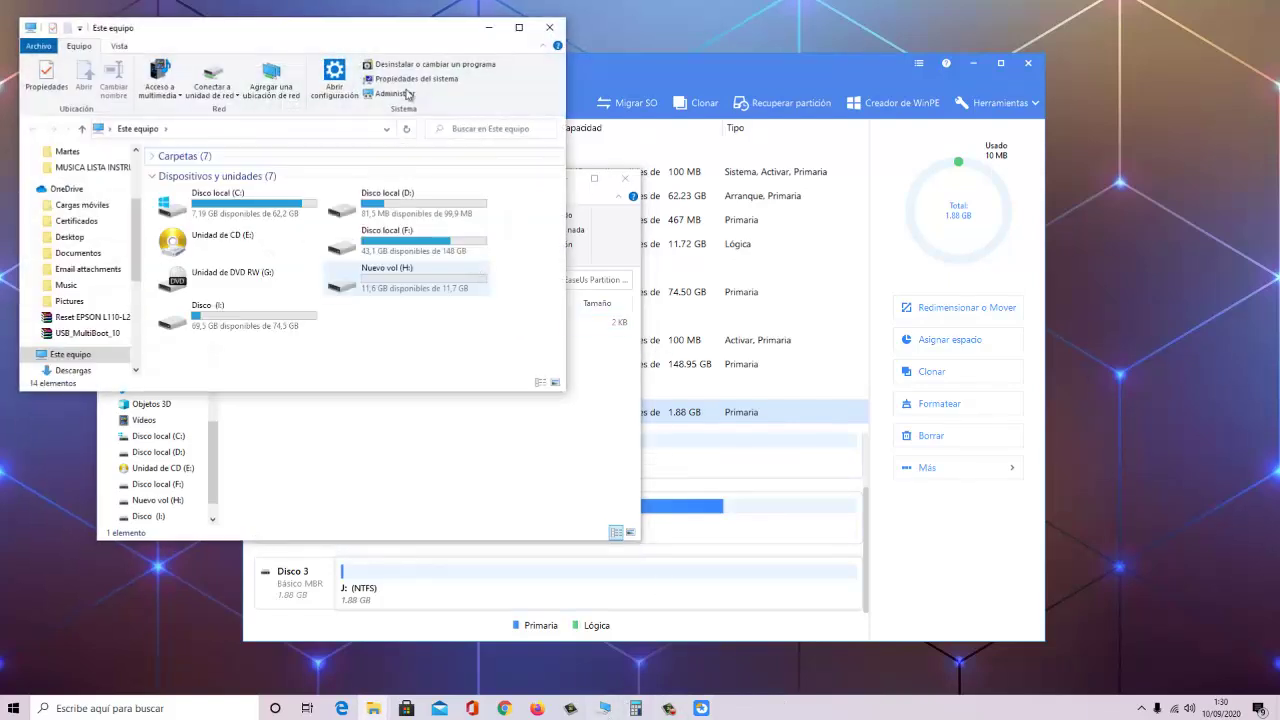
left_click_drag(441, 38, 983, 127)
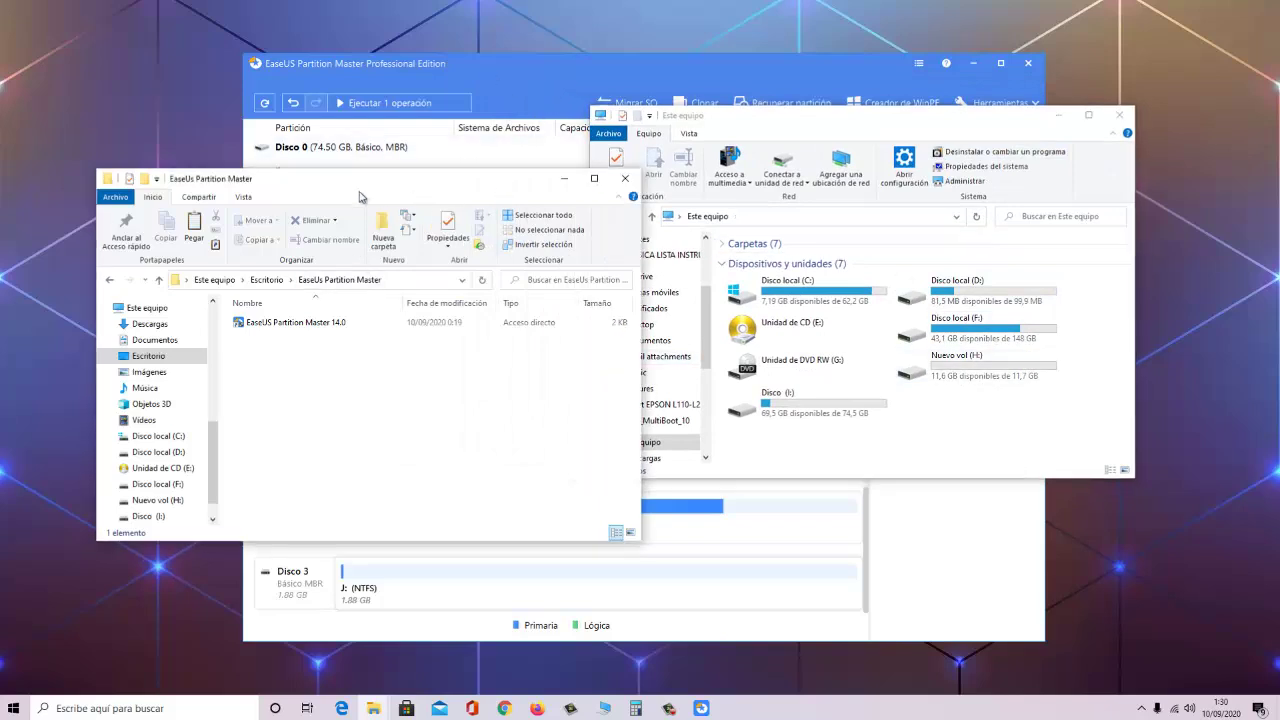
left_click_drag(503, 196, 300, 205)
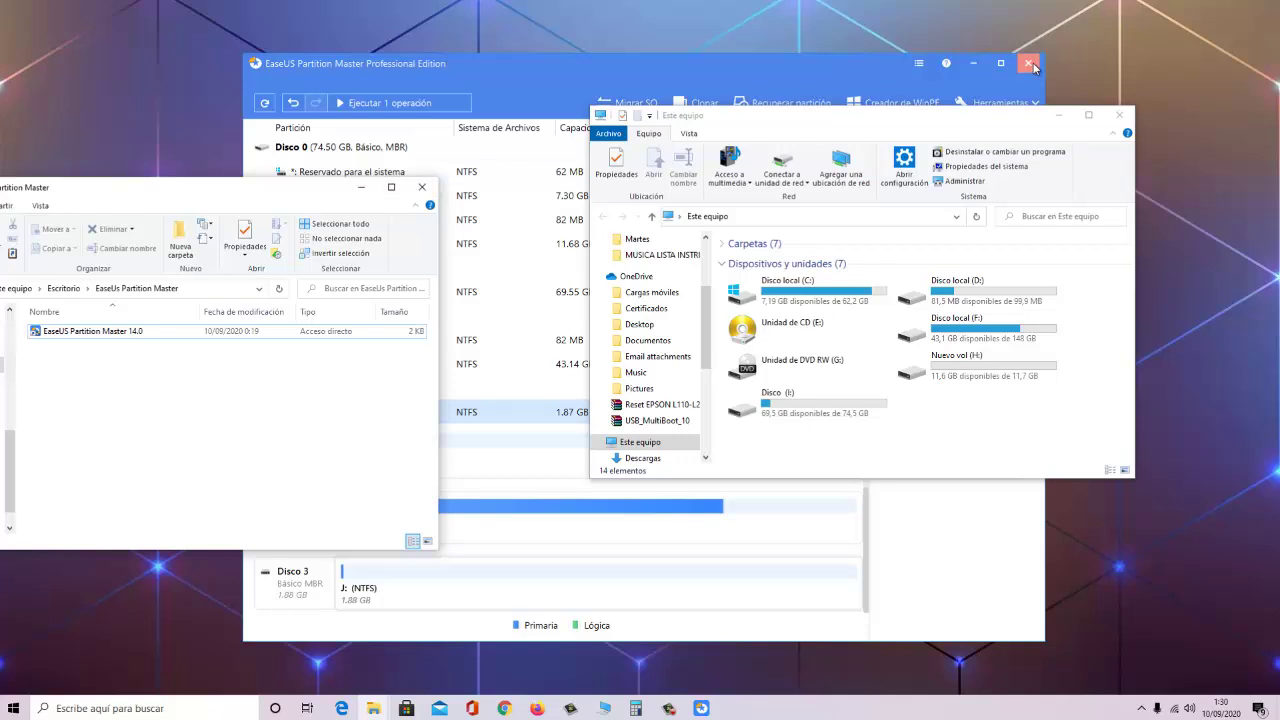
Exit EaseUS Partition Master without executing the pending operation and close its shortcut folder.
left_click(760, 64)
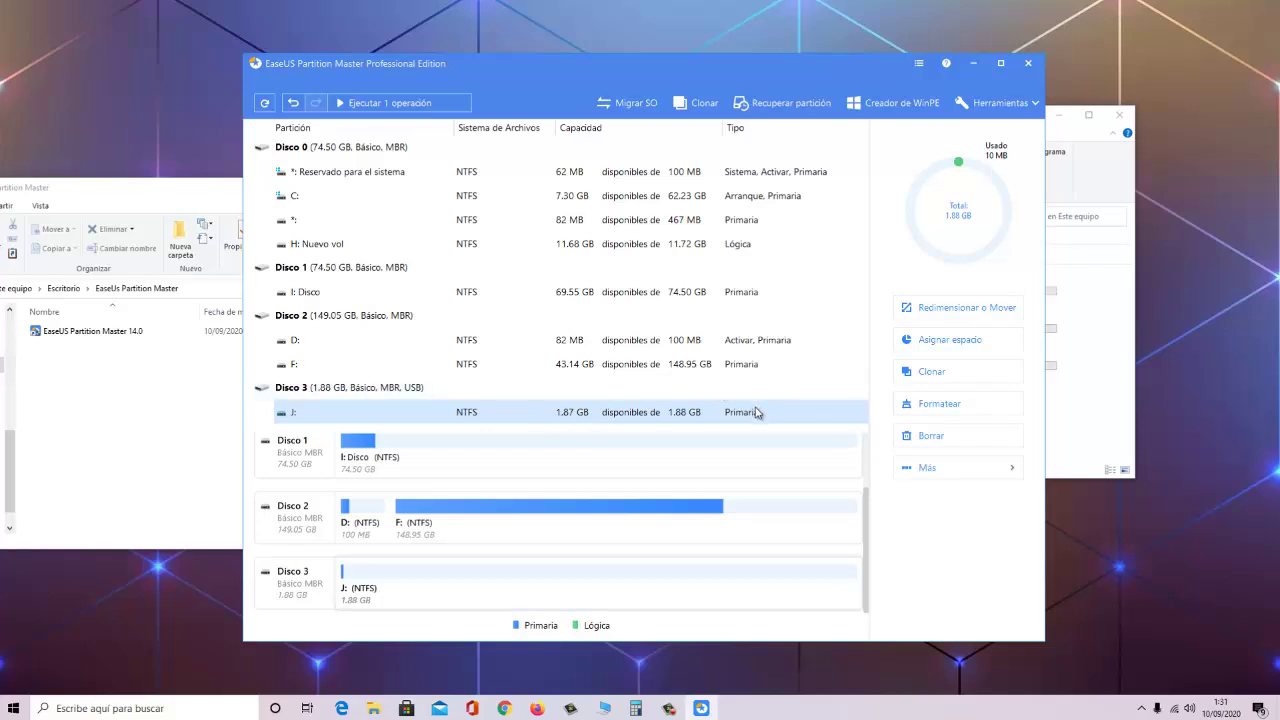
left_click_drag(867, 65, 781, 72)
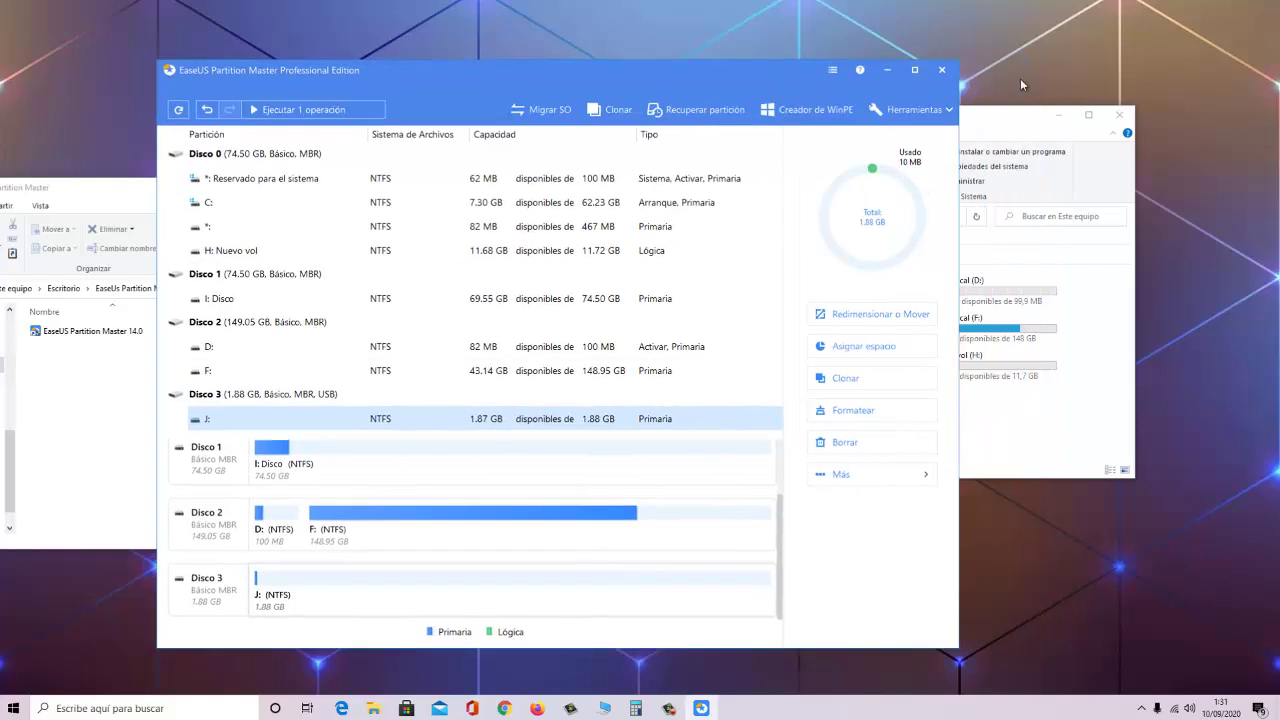
left_click(940, 70)
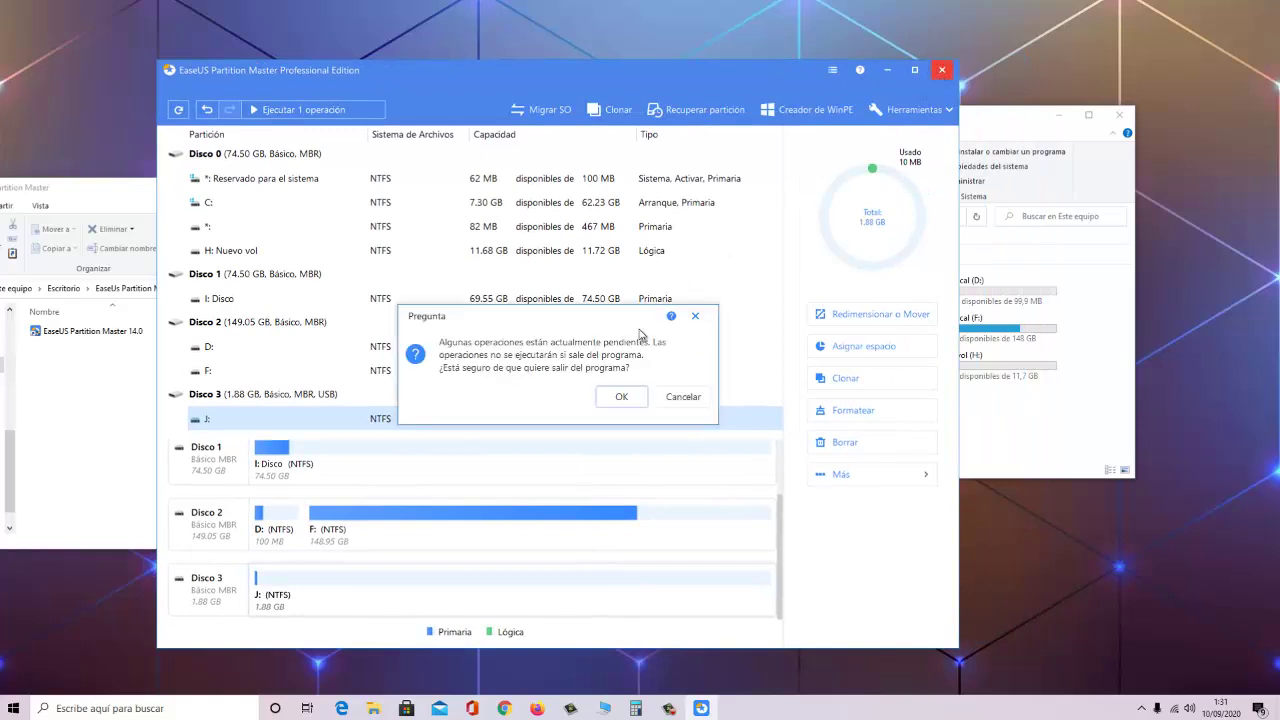
left_click(622, 398)
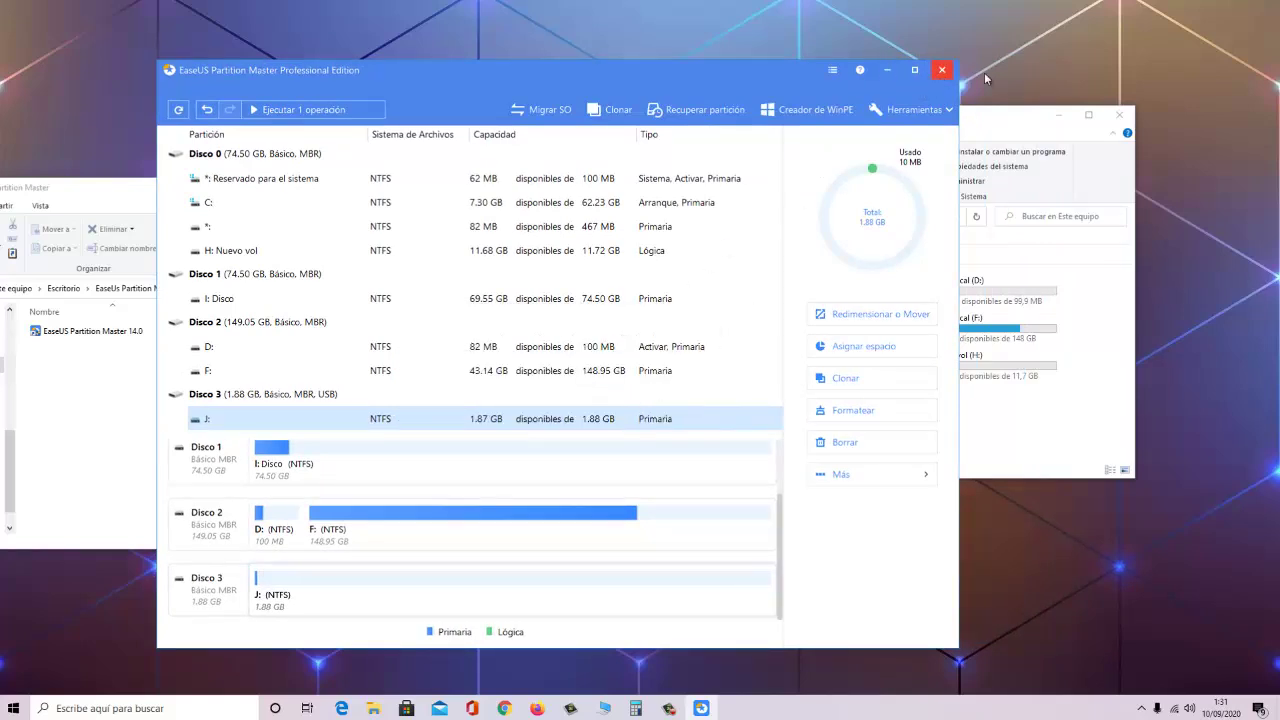
left_click(1072, 400)
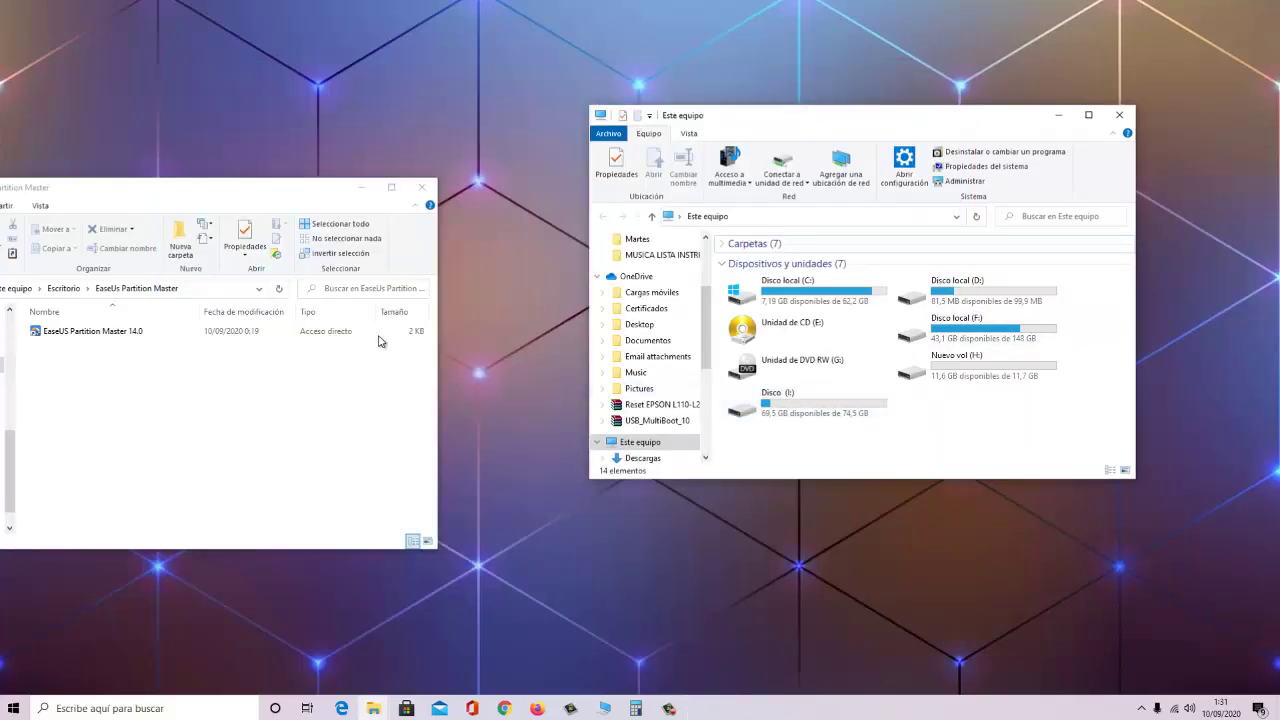
left_click(422, 187)
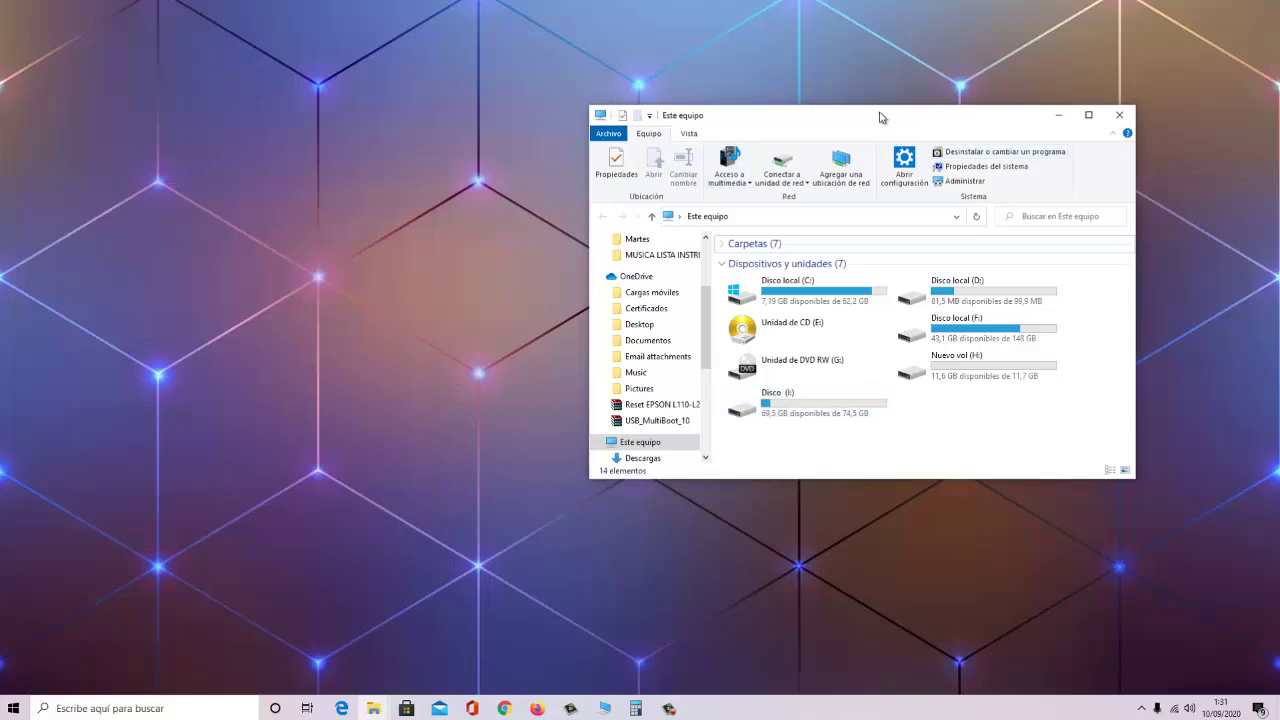
Open Administración de discos in Windows computer management from Este equipo and locate the removable Disco 3.
left_click_drag(882, 117, 777, 114)
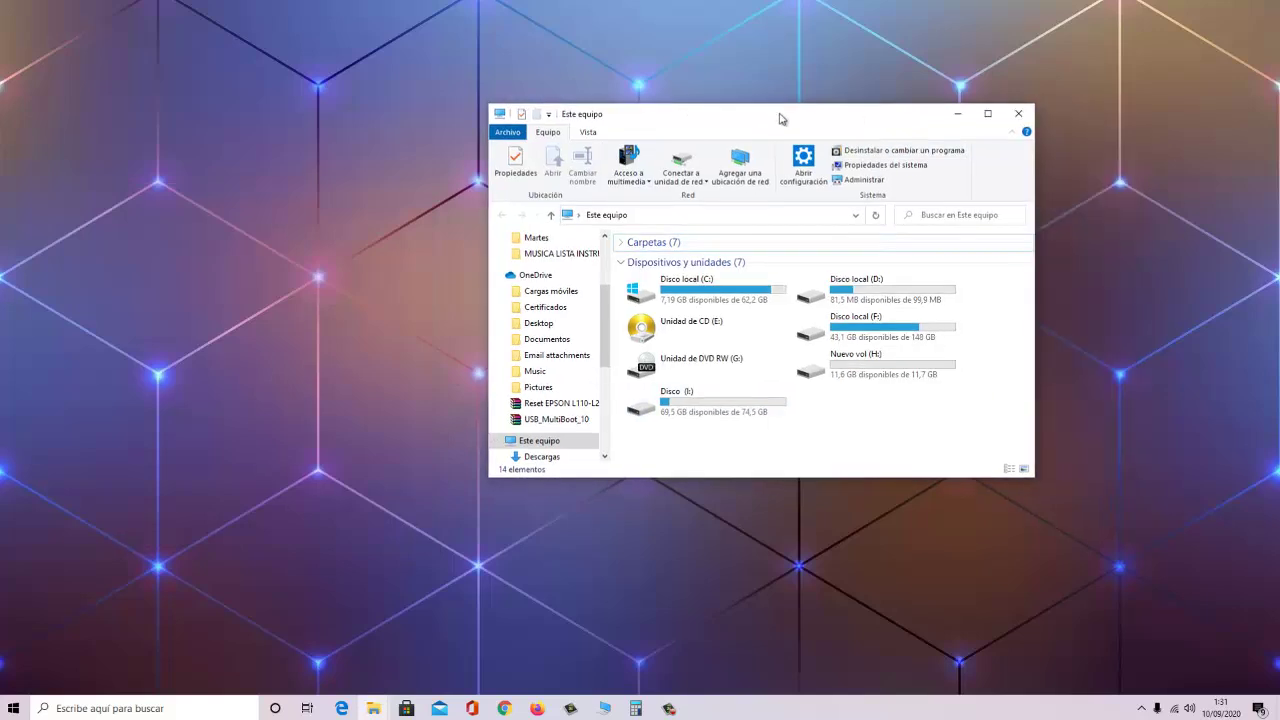
right_click(548, 444)
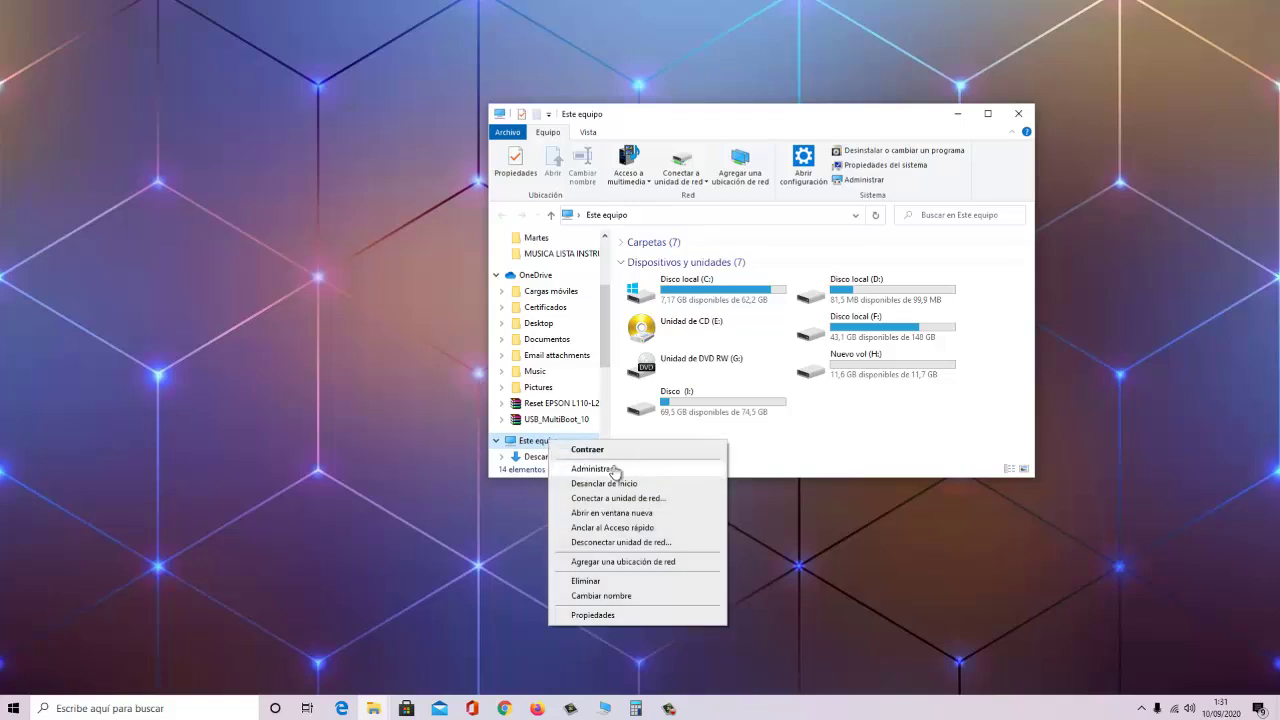
left_click(610, 470)
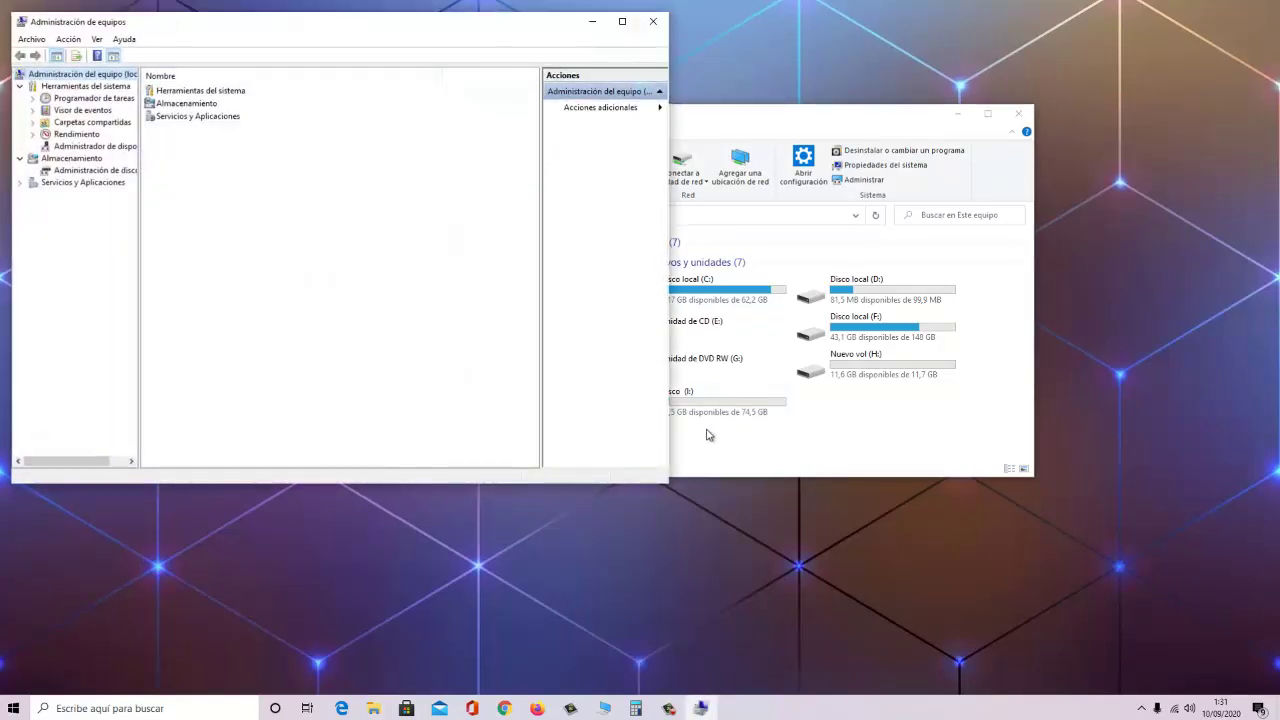
left_click(110, 177)
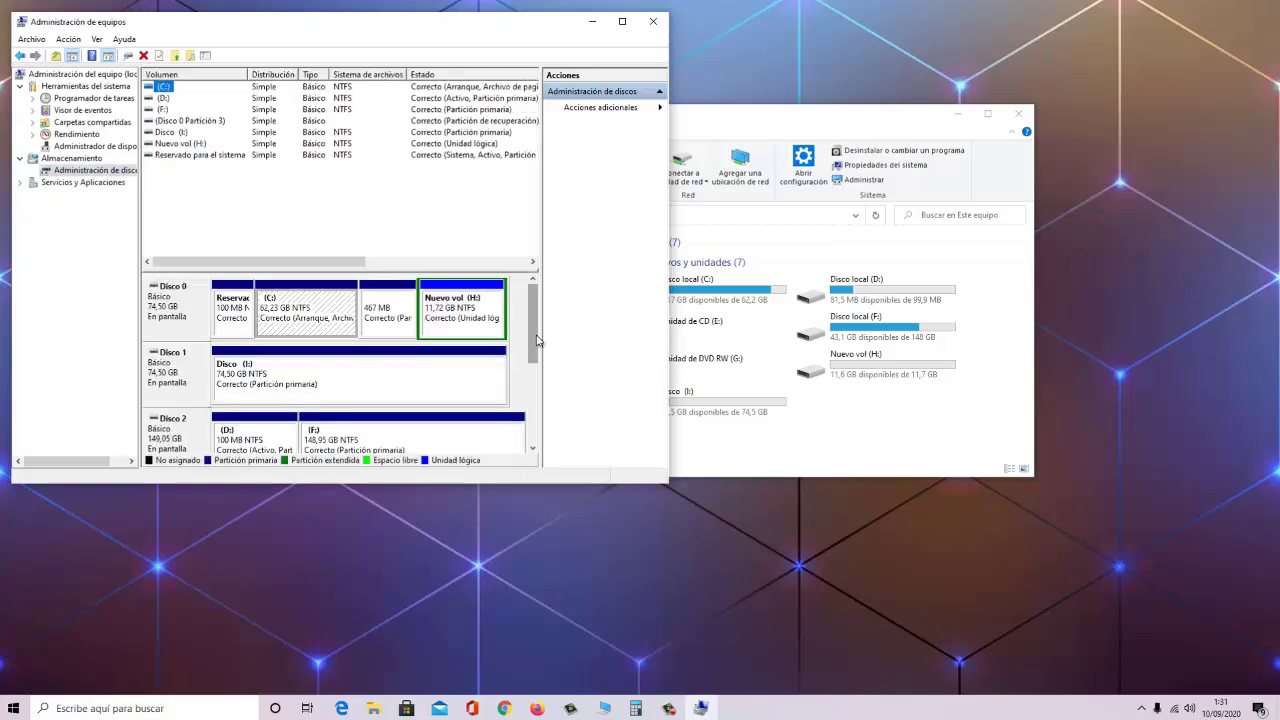
left_click_drag(535, 340, 535, 416)
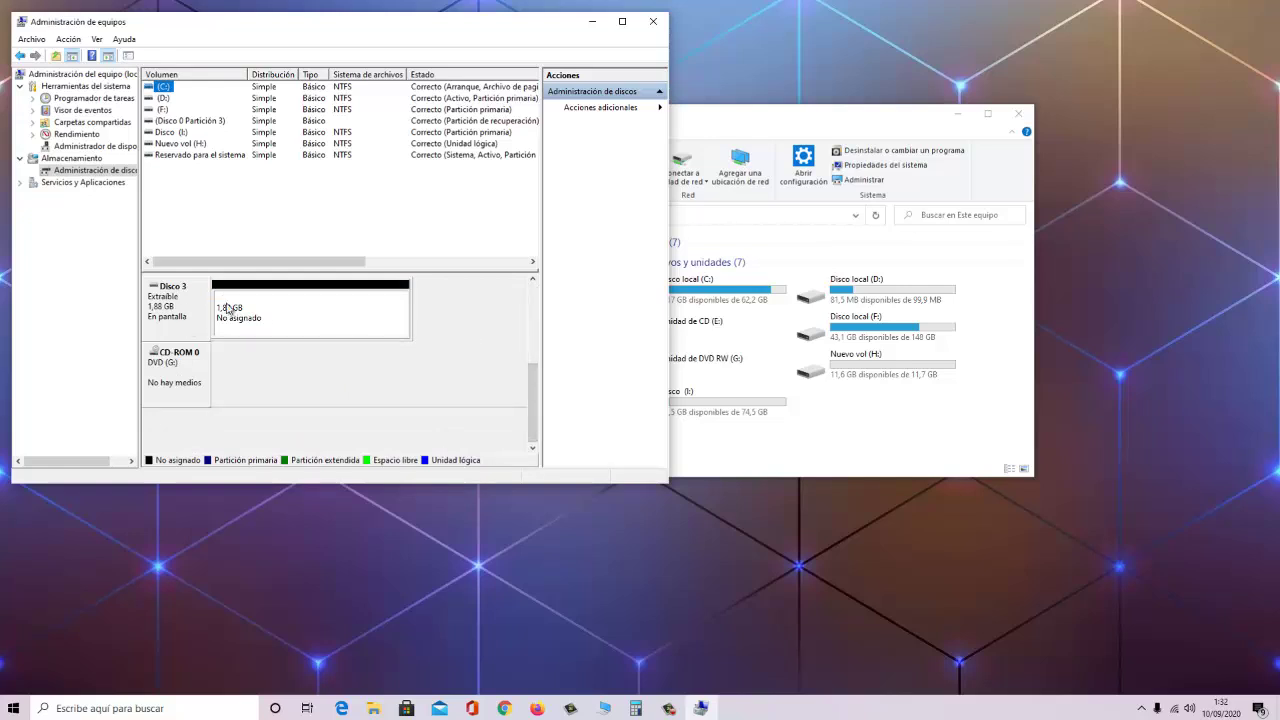
left_click(182, 313)
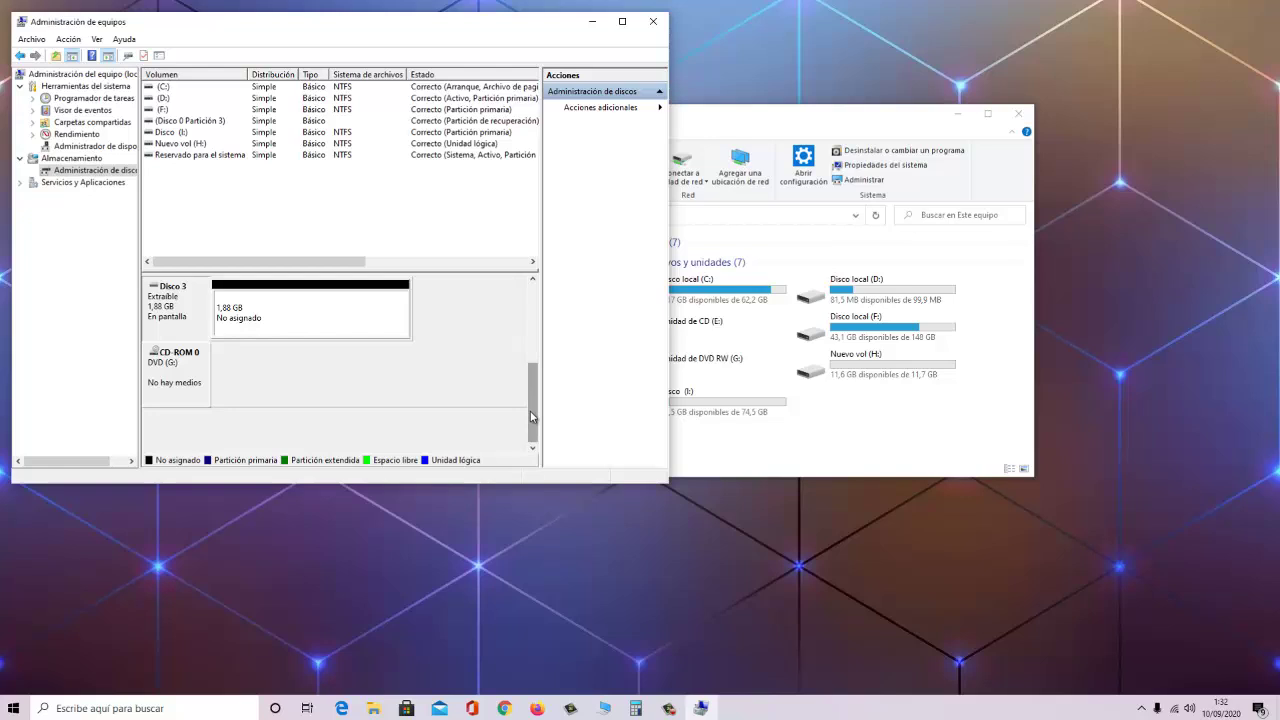
left_click_drag(530, 411, 530, 388)
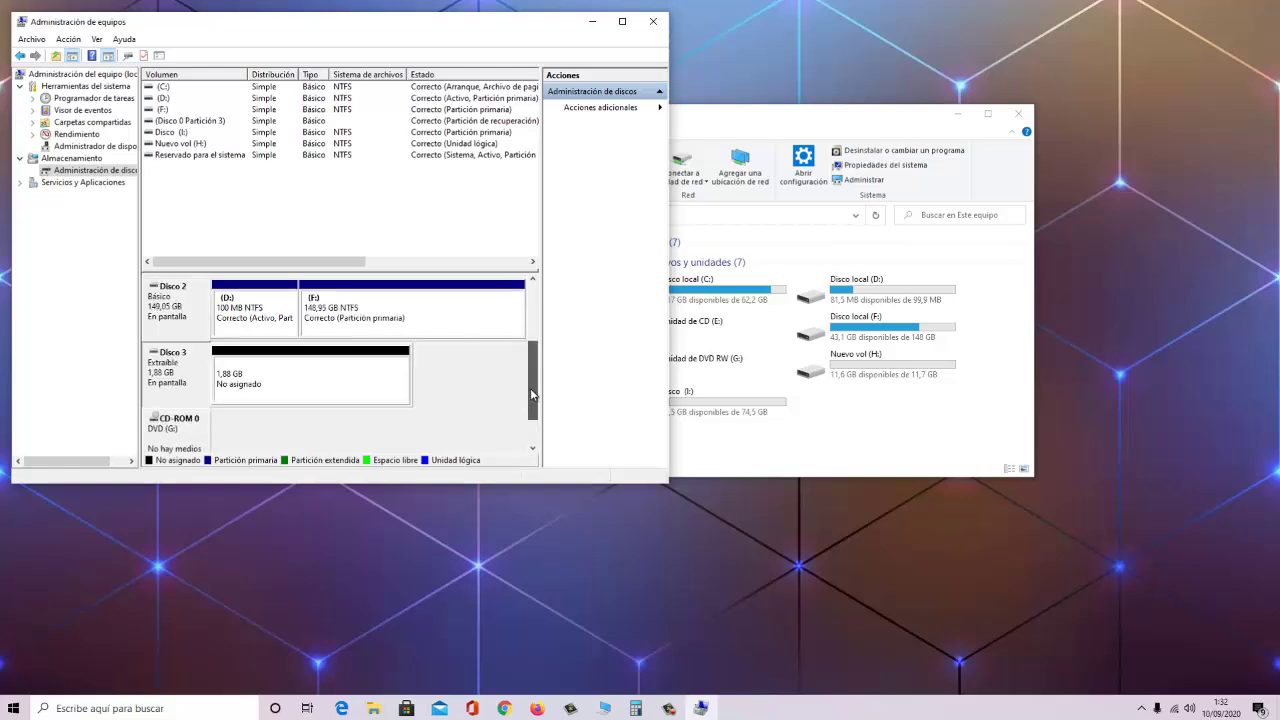
Assign the drive letter J to the removable Disco 3.
right_click(170, 374)
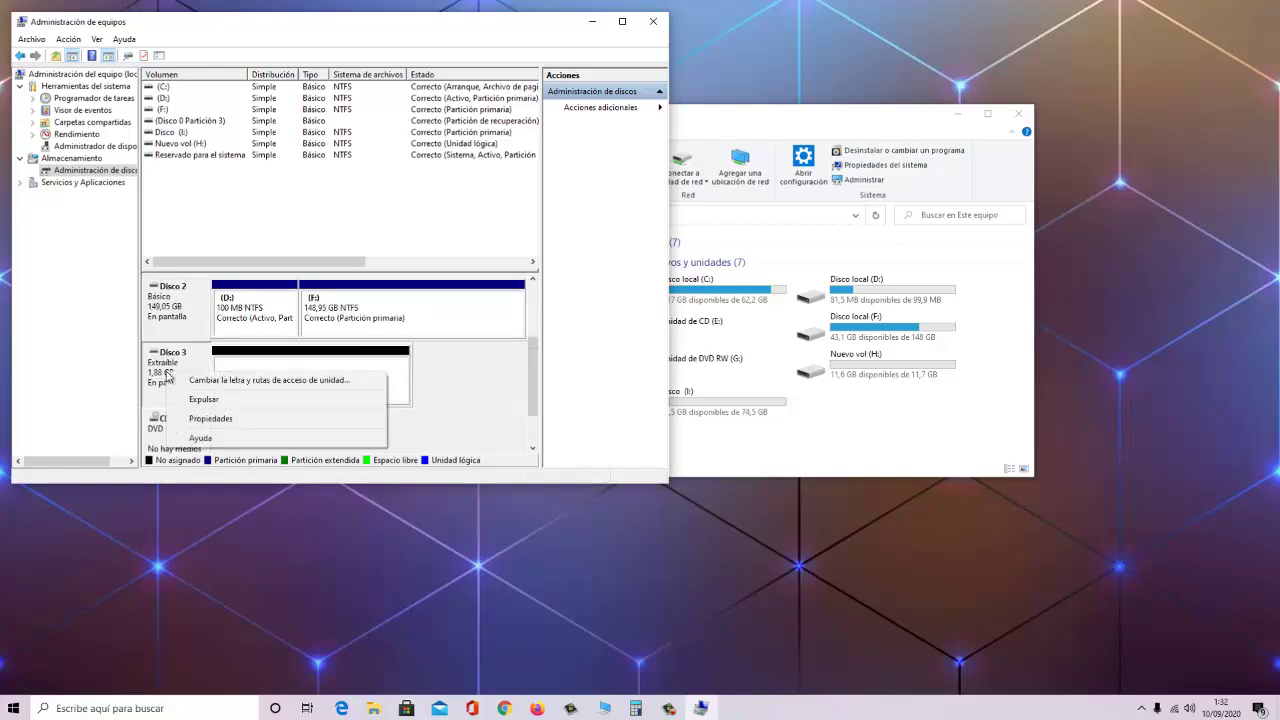
left_click(295, 384)
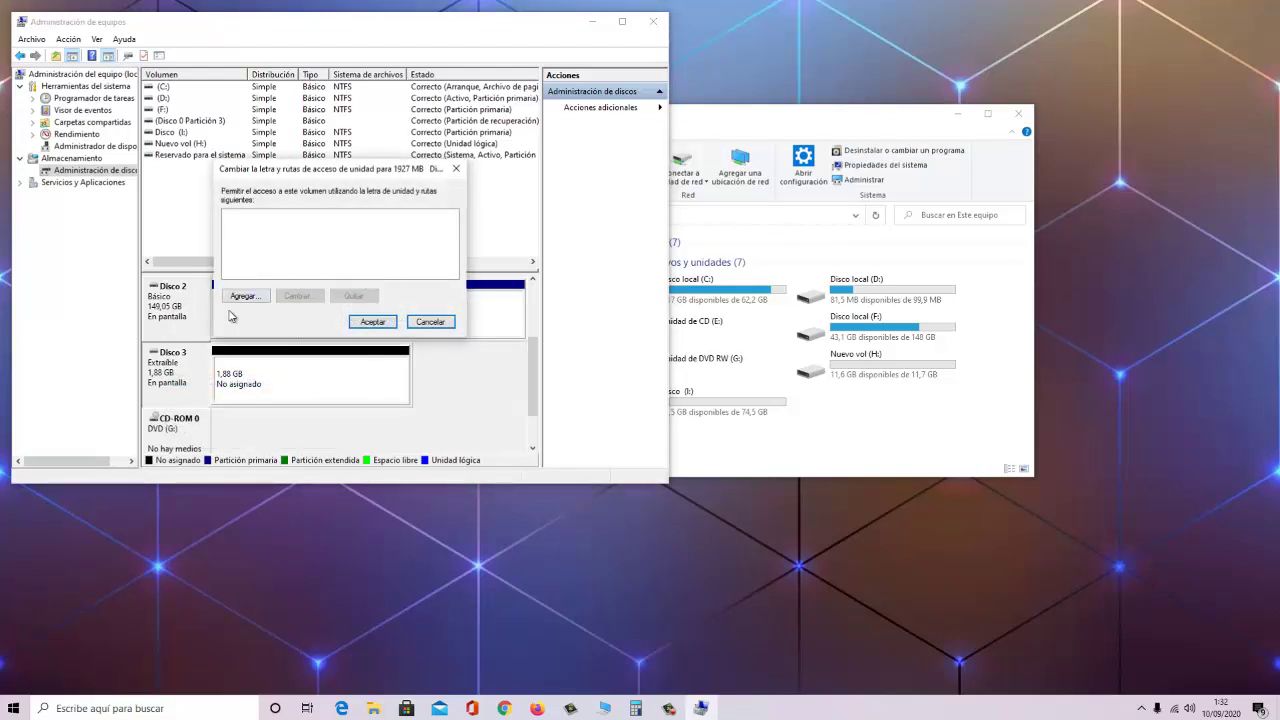
left_click(246, 298)
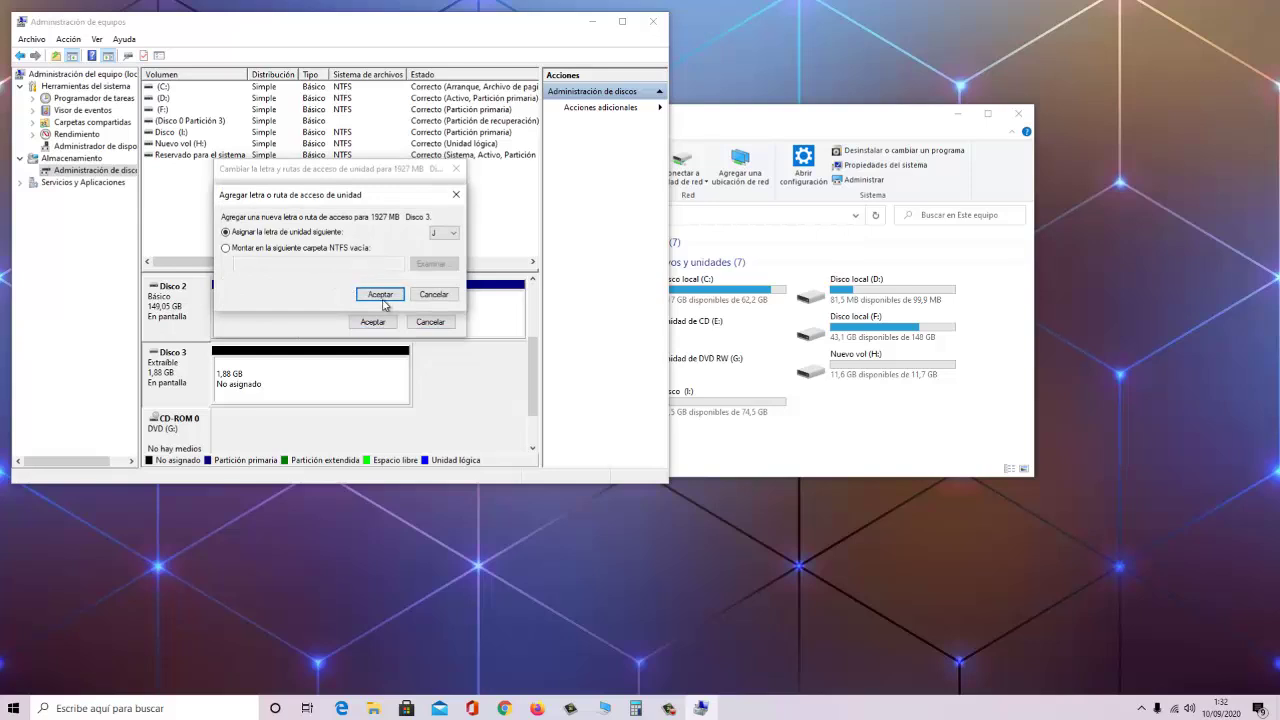
left_click(380, 294)
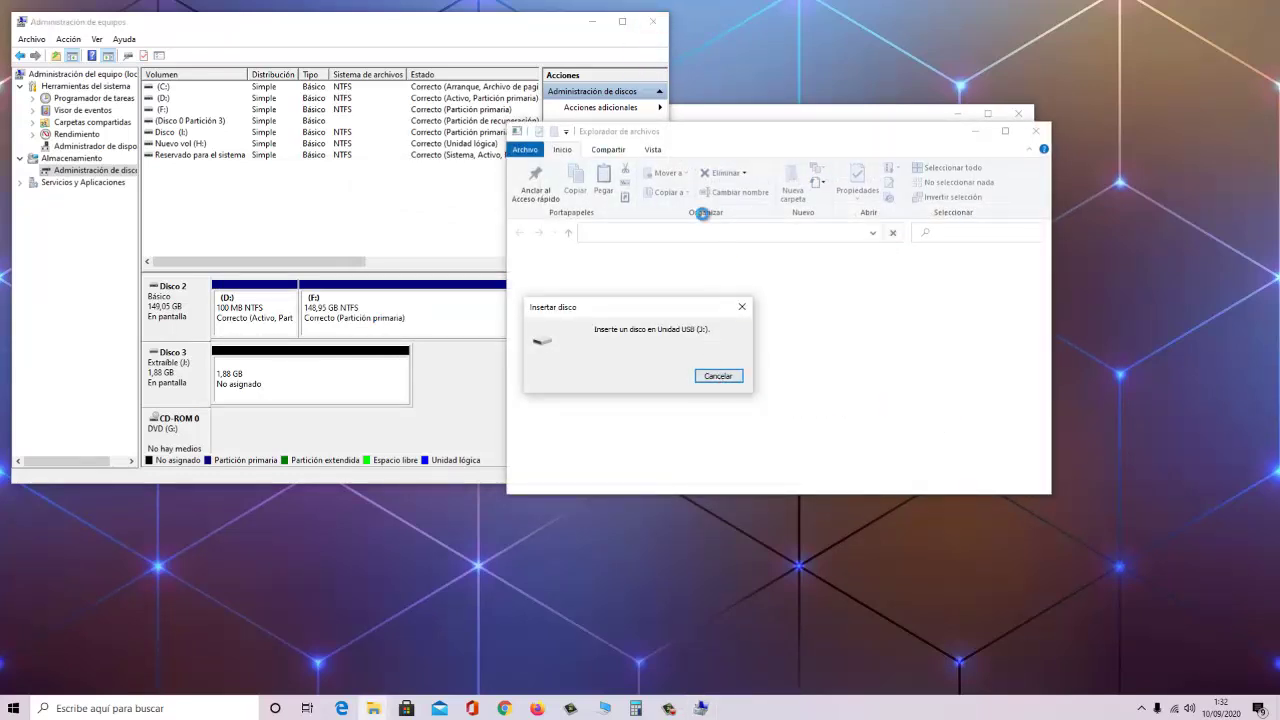
Dismiss the disk prompt, close Administración de equipos, and try to open Unidad USB (J:) from Este equipo.
left_click(742, 306)
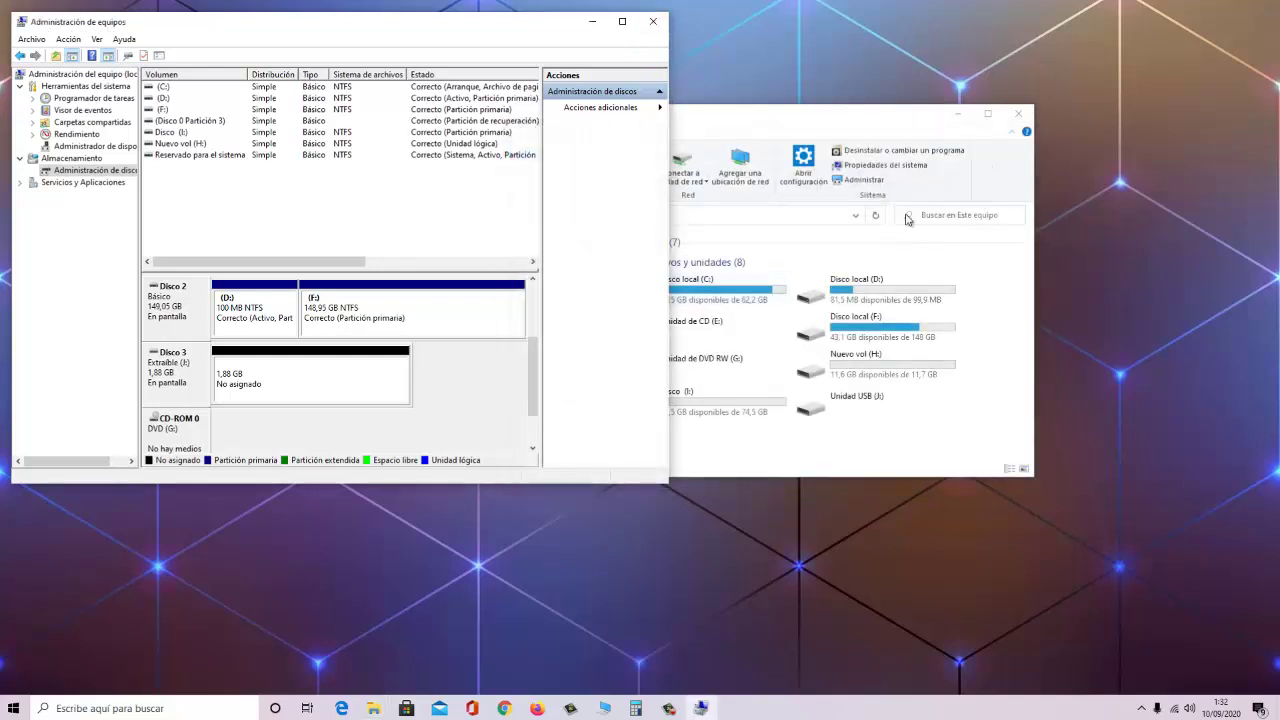
left_click(653, 21)
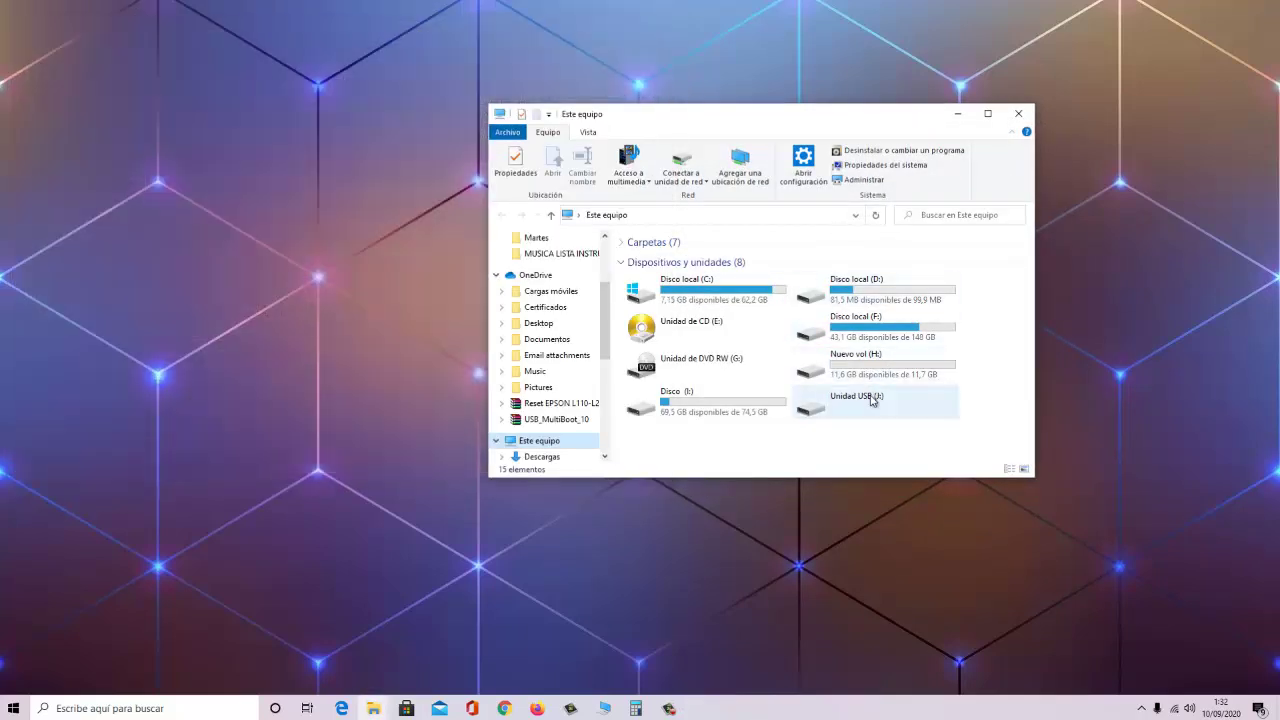
double_click(872, 400)
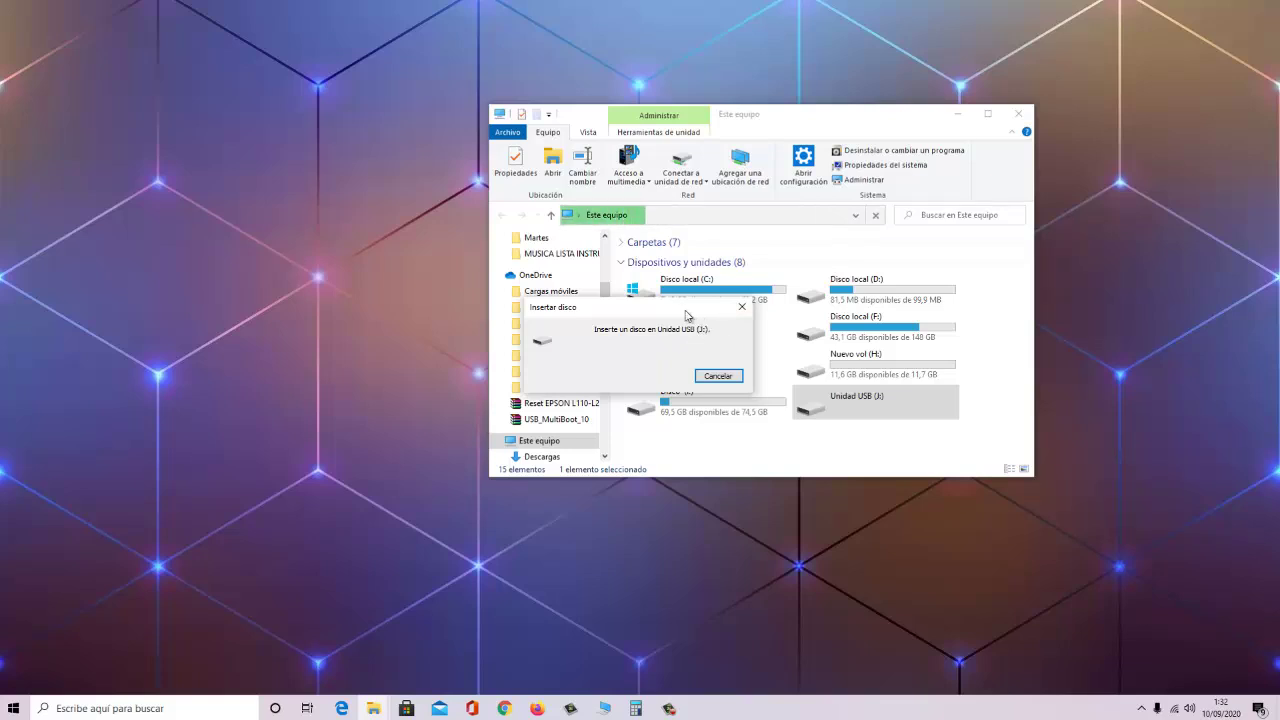
left_click_drag(687, 319, 705, 333)
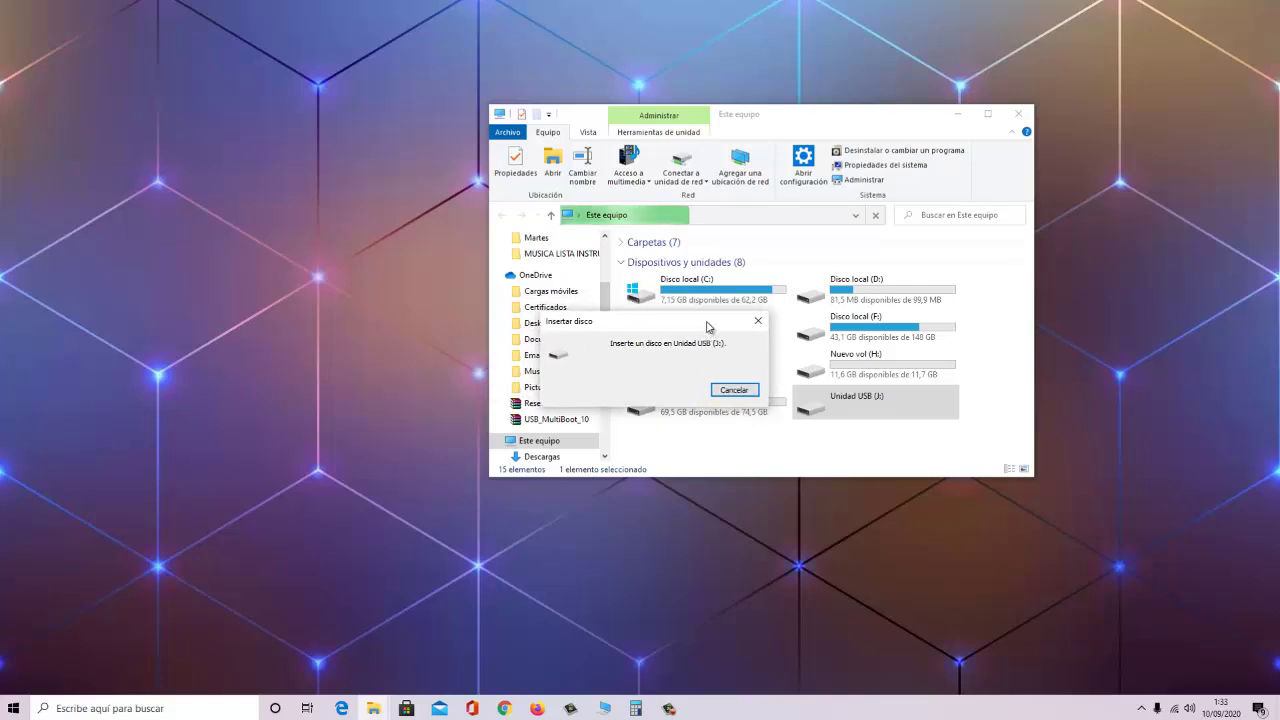
left_click_drag(706, 324, 766, 320)
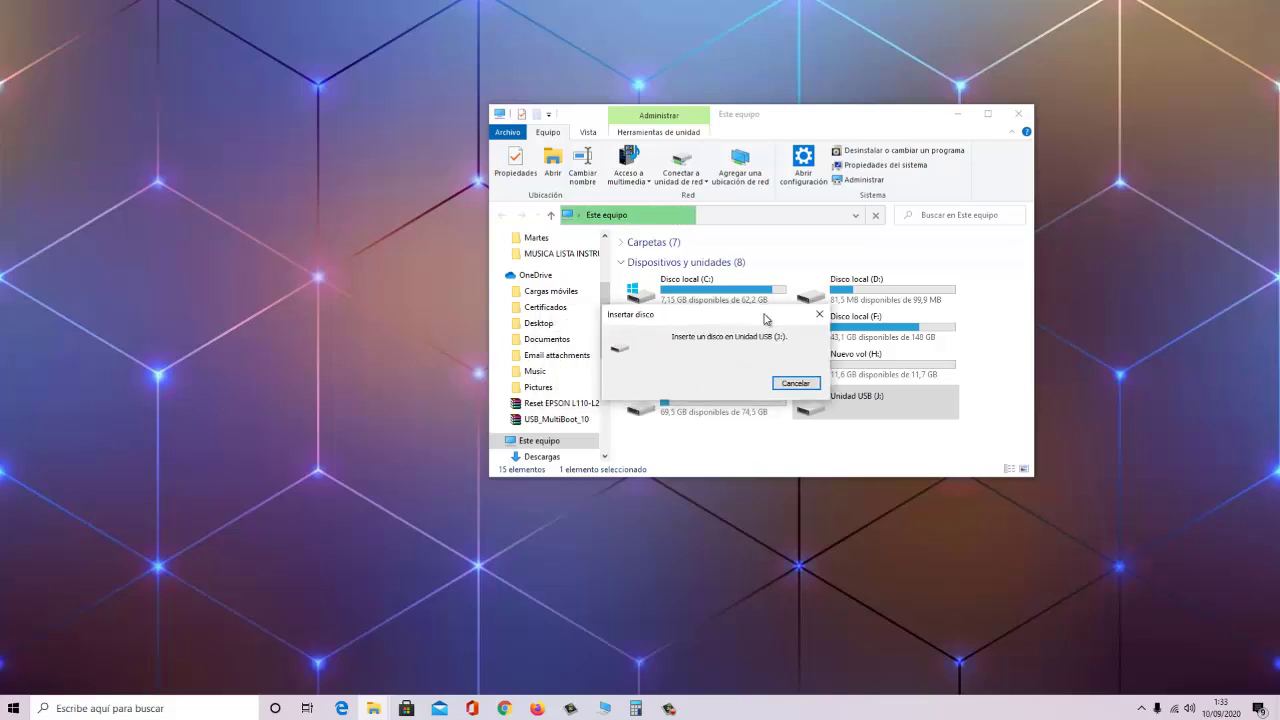
left_click(819, 316)
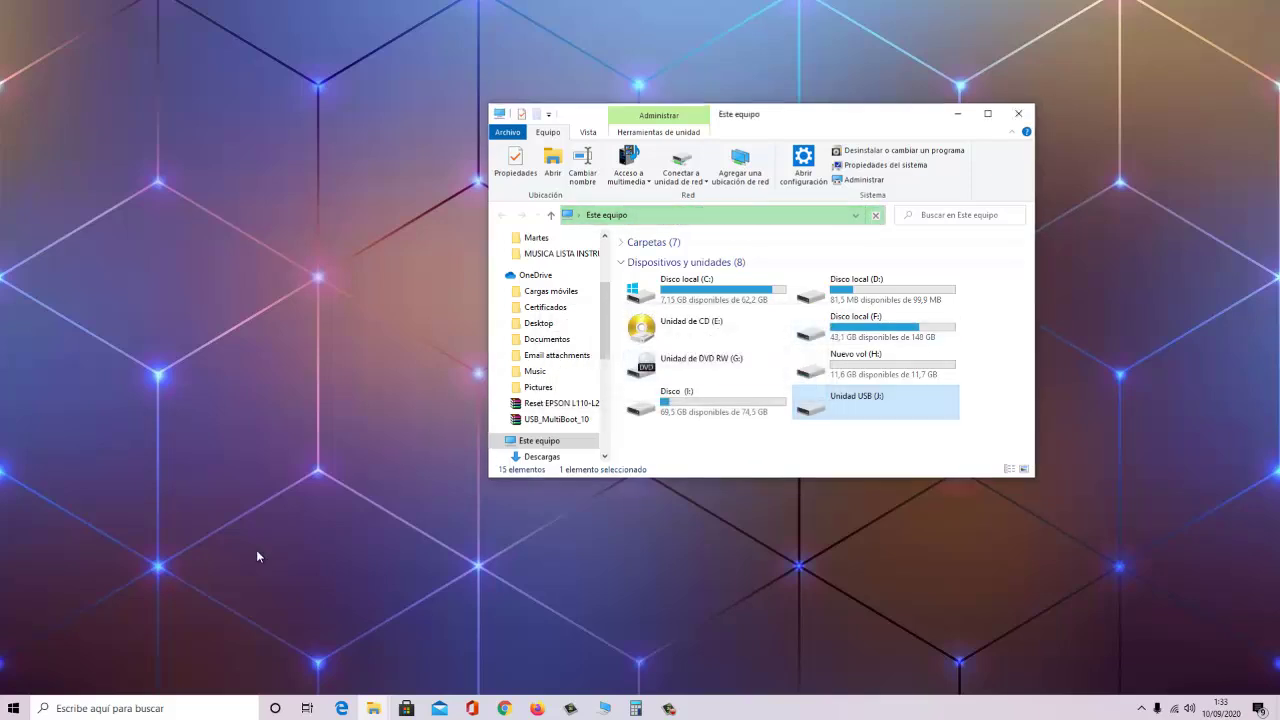
Try to quick-format Unidad USB (J:) from Explorer with the default FAT file system and allocation size.
left_click(147, 707)
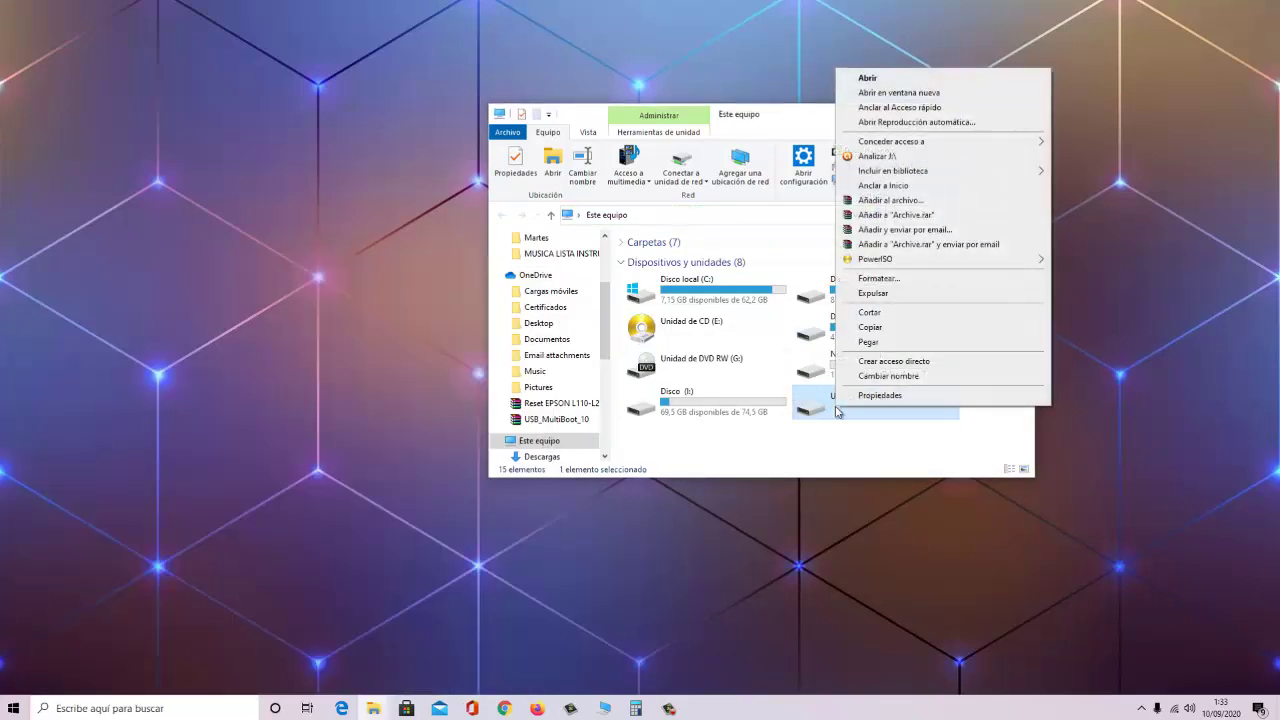
left_click(895, 279)
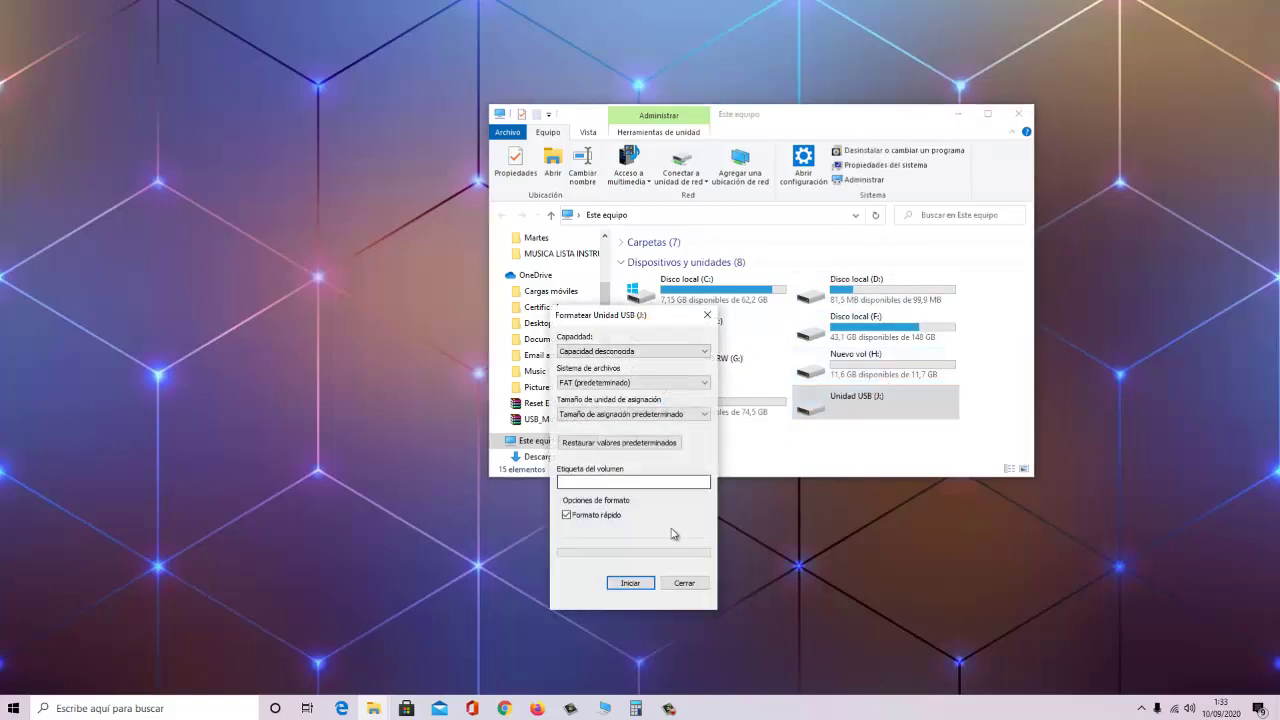
left_click(638, 584)
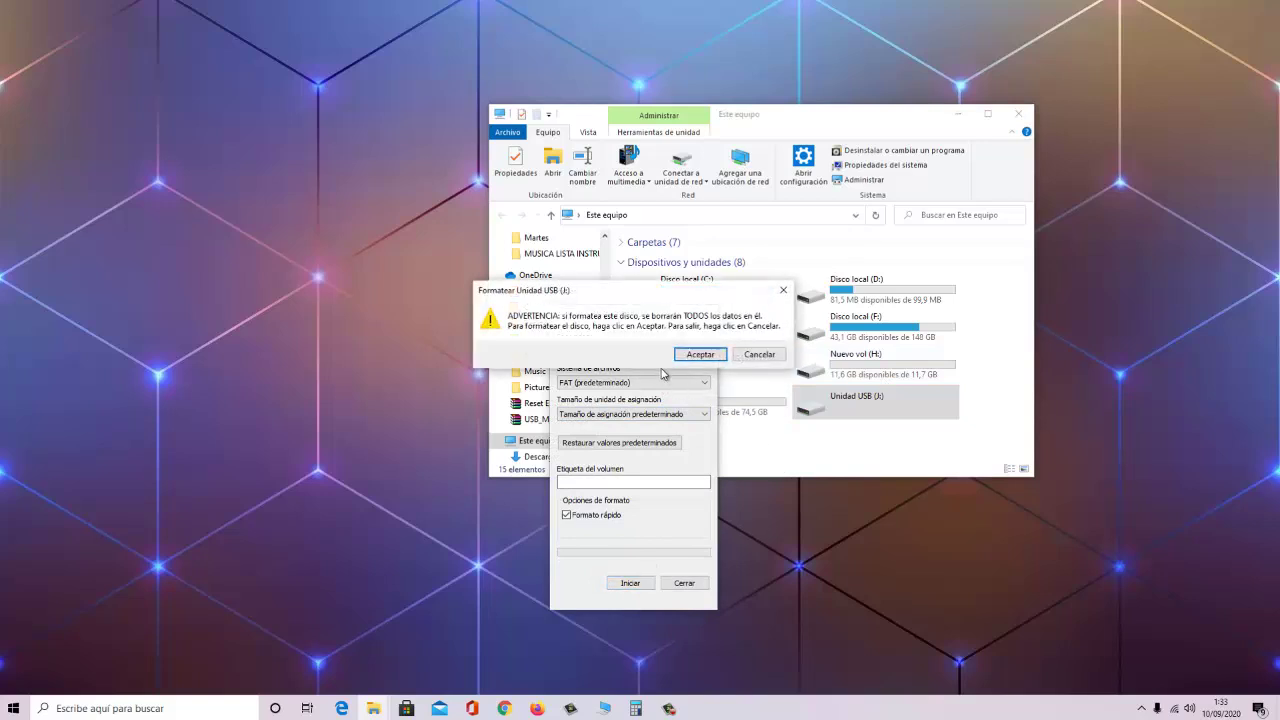
left_click(701, 354)
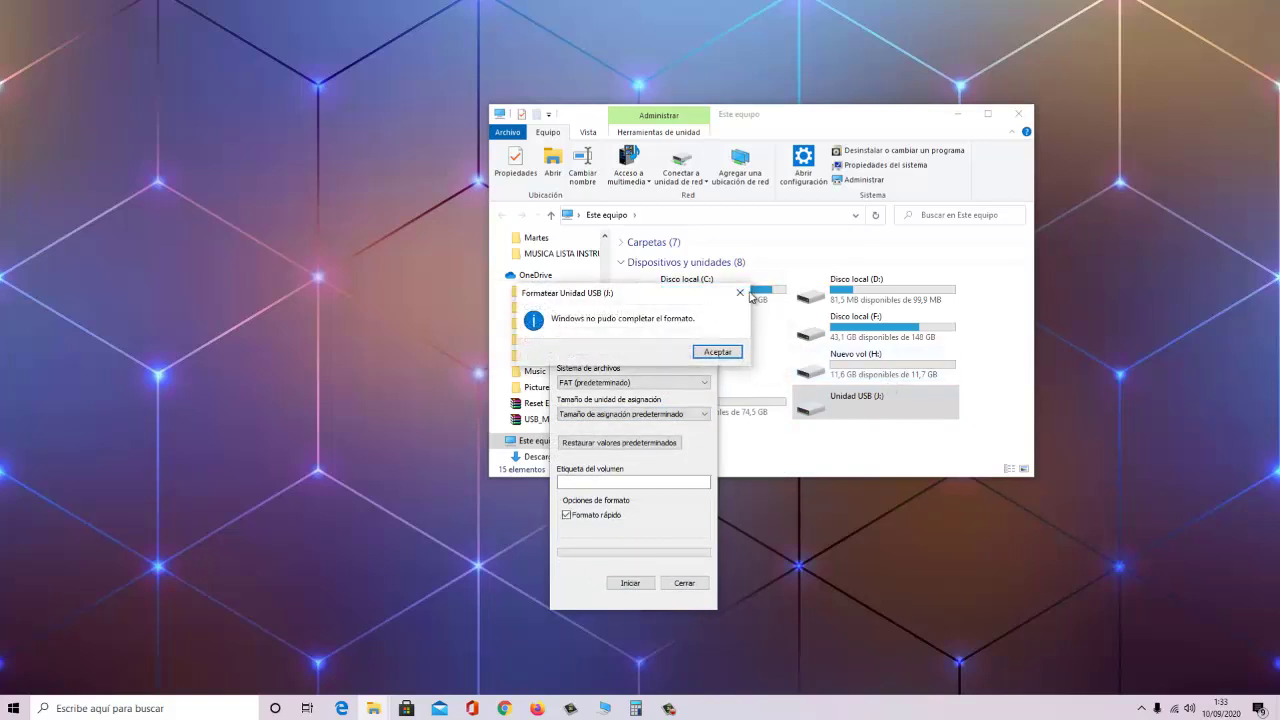
left_click(716, 352)
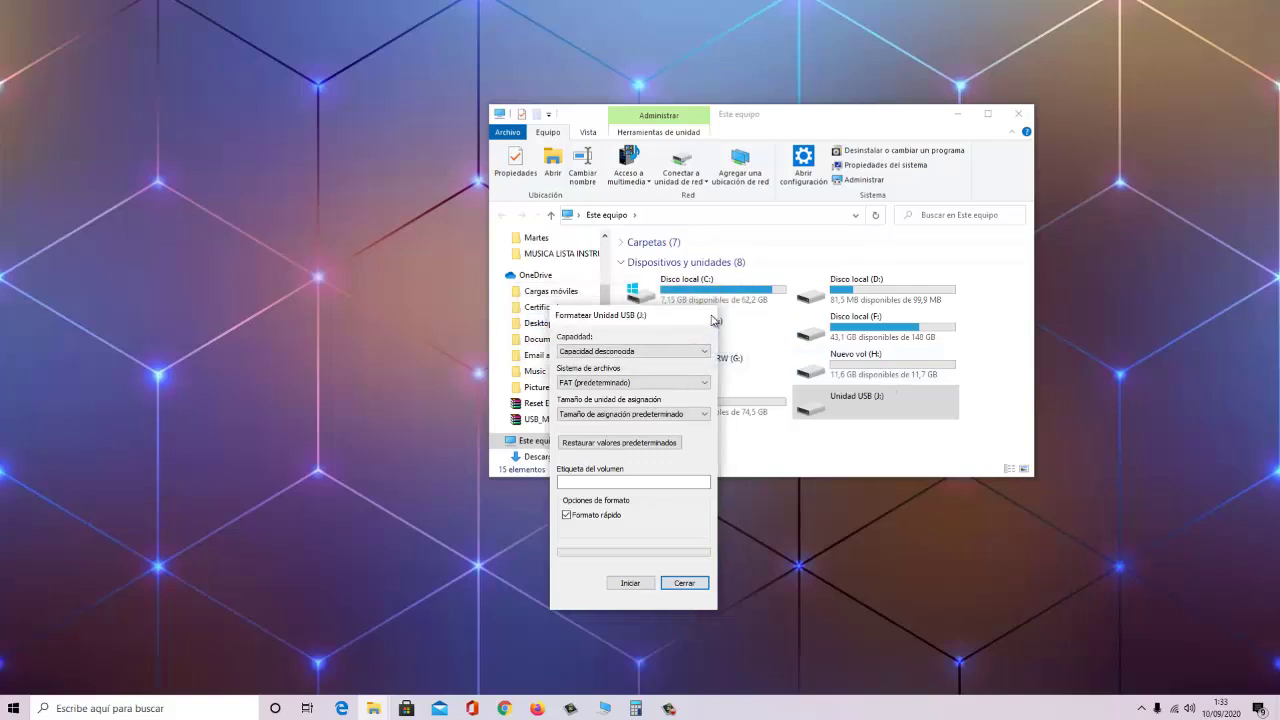
left_click(708, 316)
Search Windows for rufus and launch rufus-usb-3-3.exe.
left_click(168, 710)
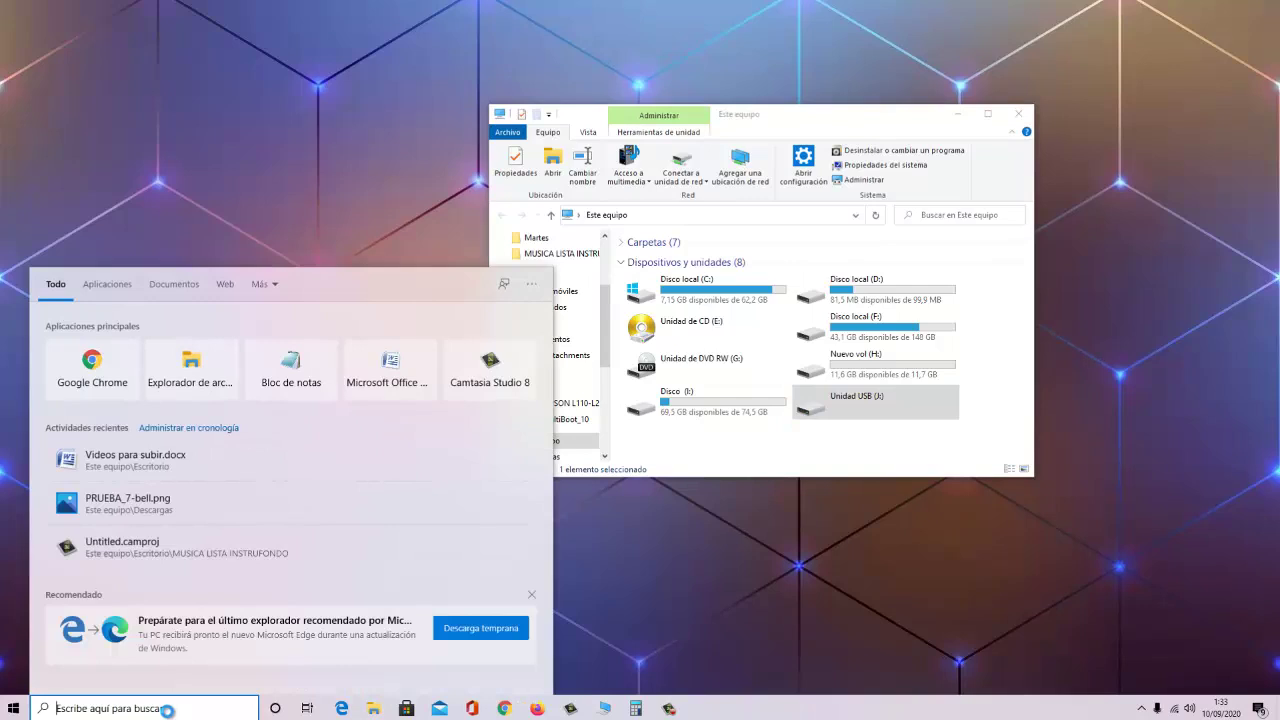
type("r")
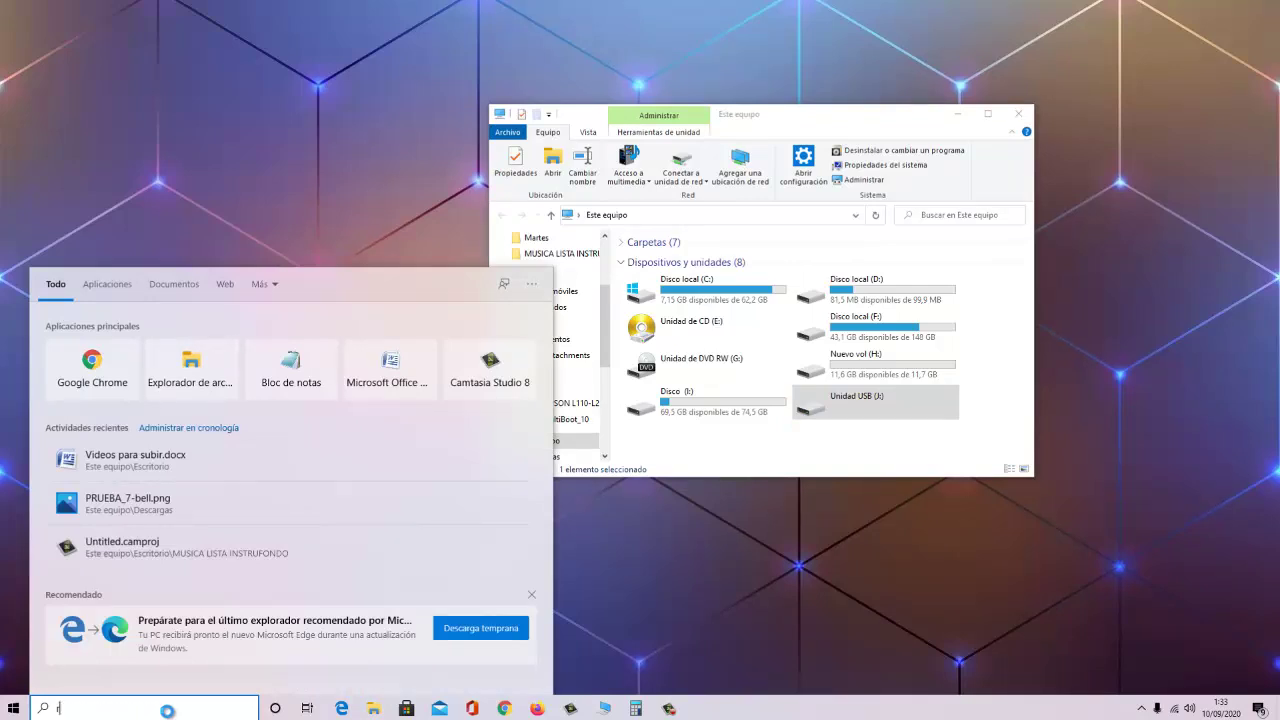
type("ufus")
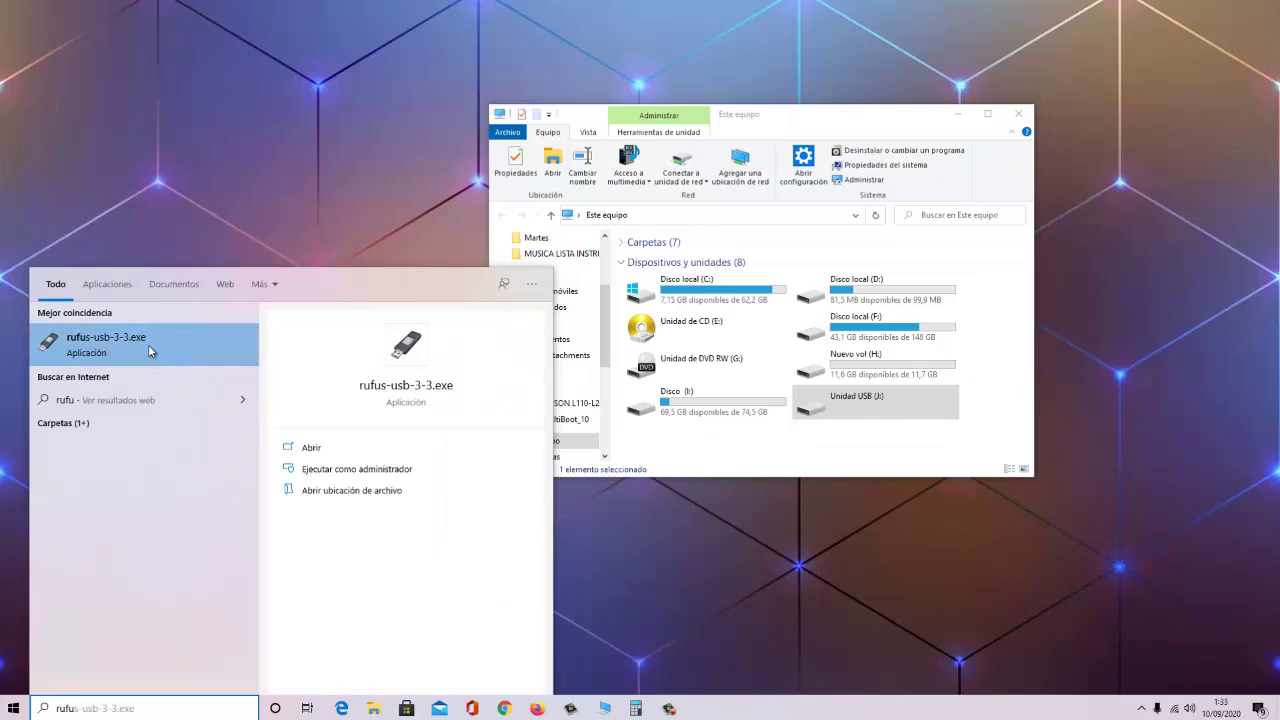
left_click(148, 344)
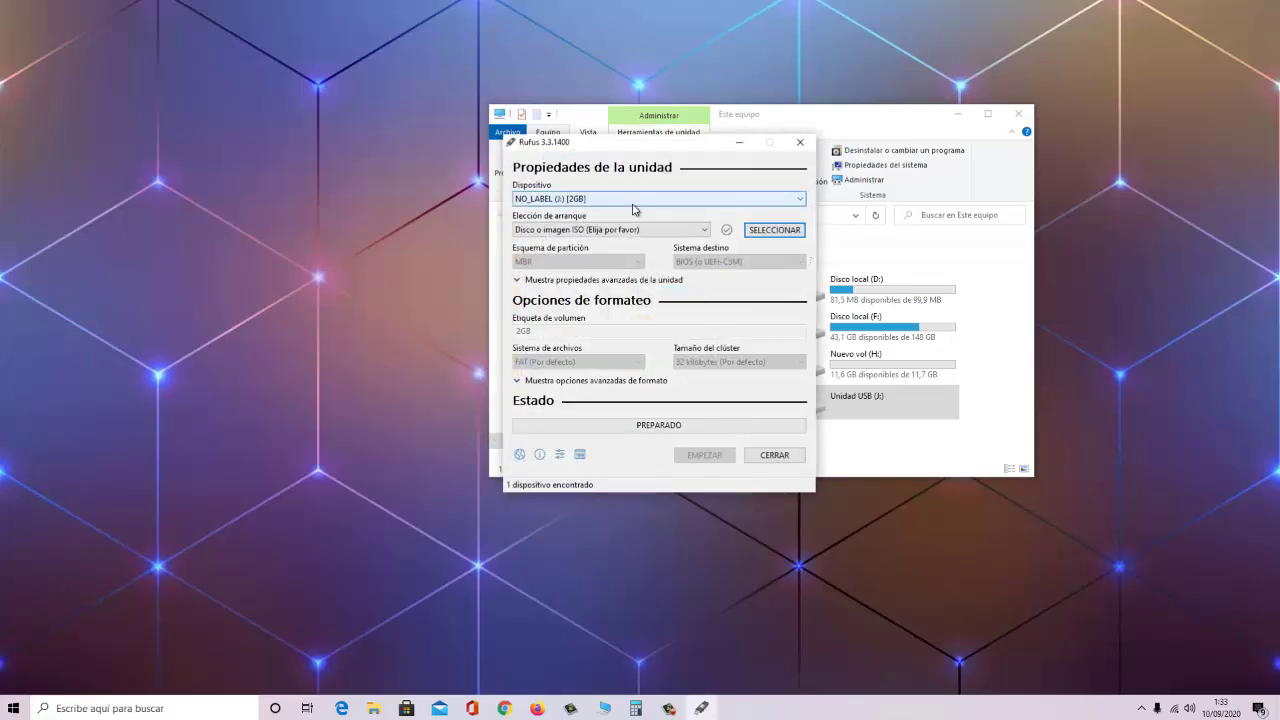
Select NO_LABEL (J:) [2GB] as the device to format in Rufus.
left_click(679, 200)
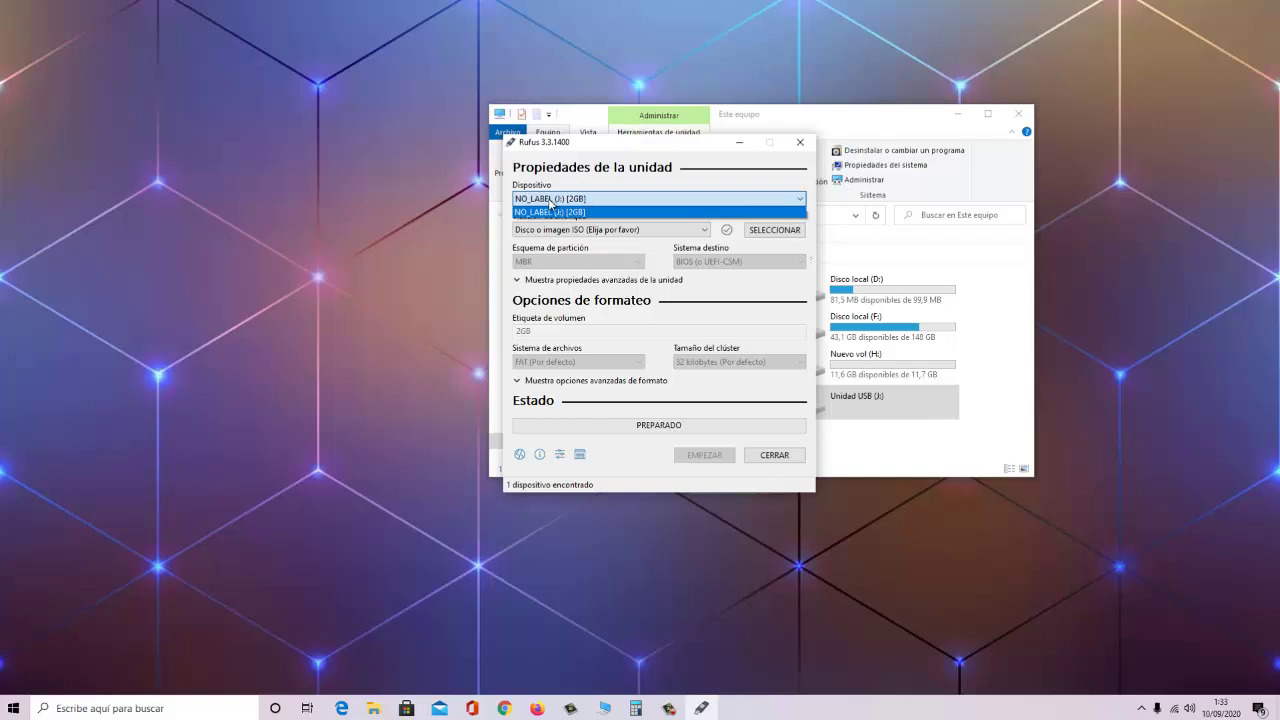
left_click(611, 208)
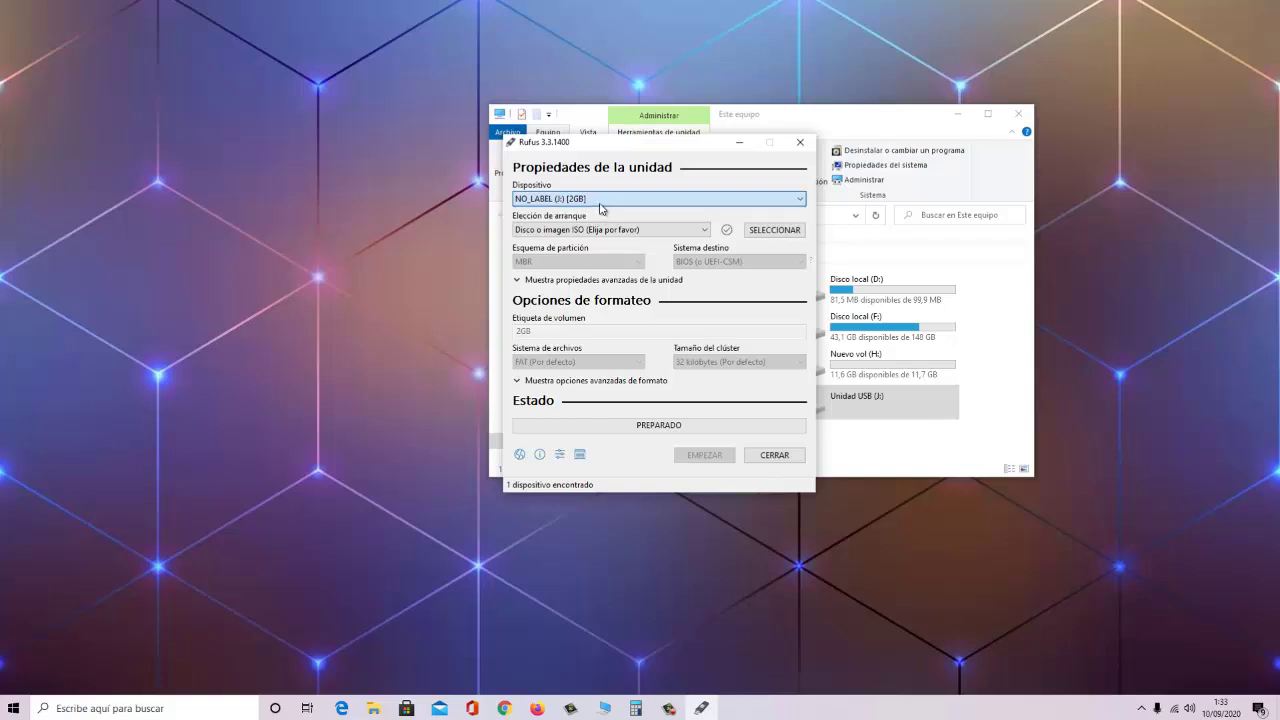
left_click(605, 200)
left_click(604, 207)
left_click(604, 200)
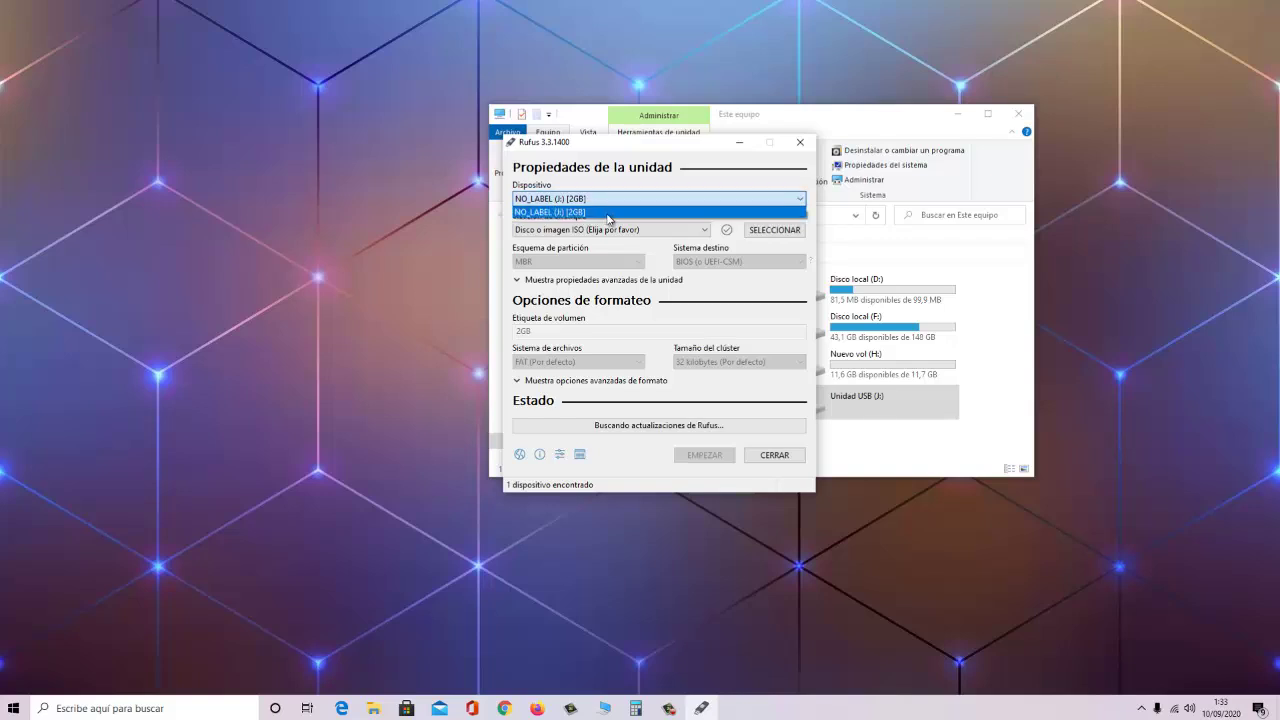
left_click(607, 212)
left_click(609, 201)
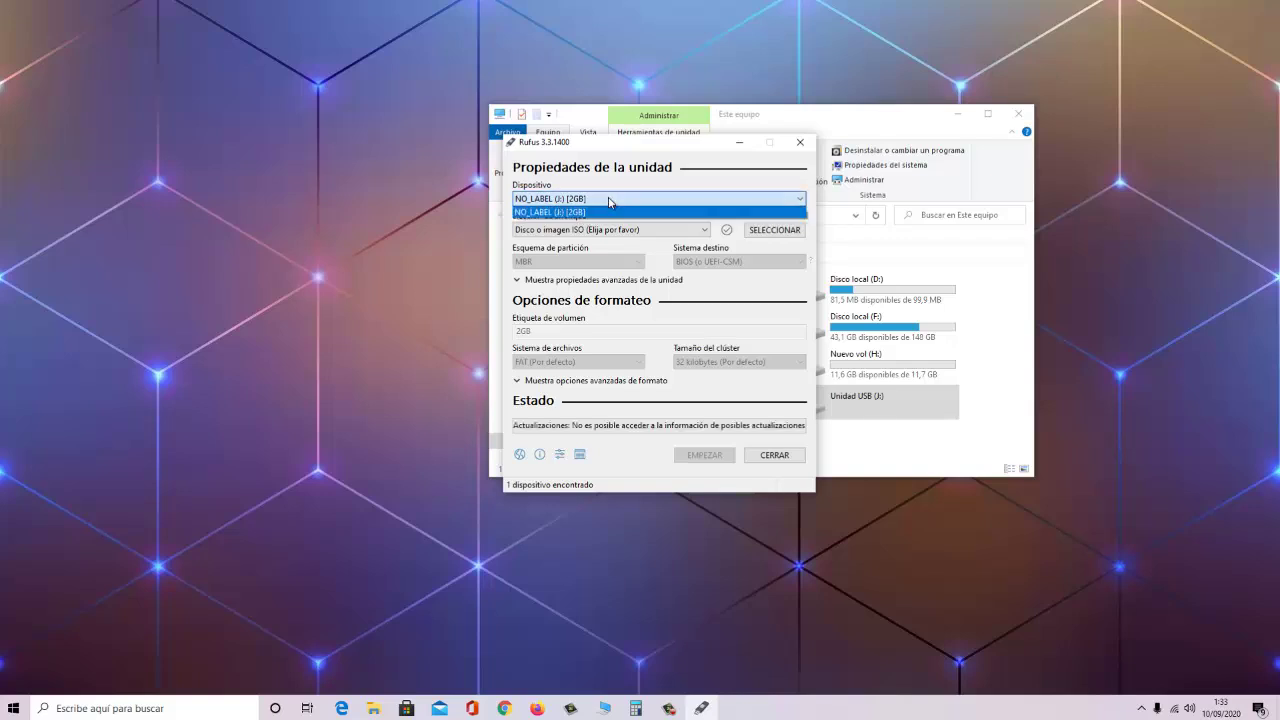
left_click(610, 213)
left_click(634, 201)
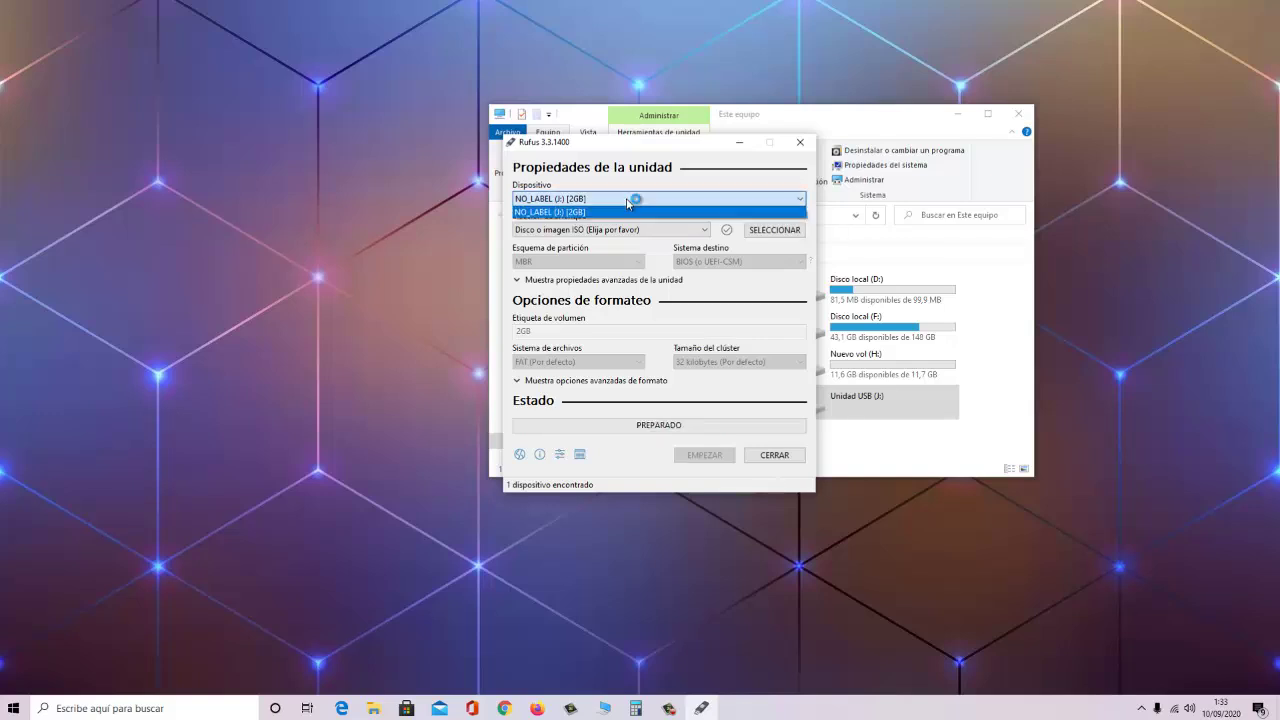
left_click(563, 214)
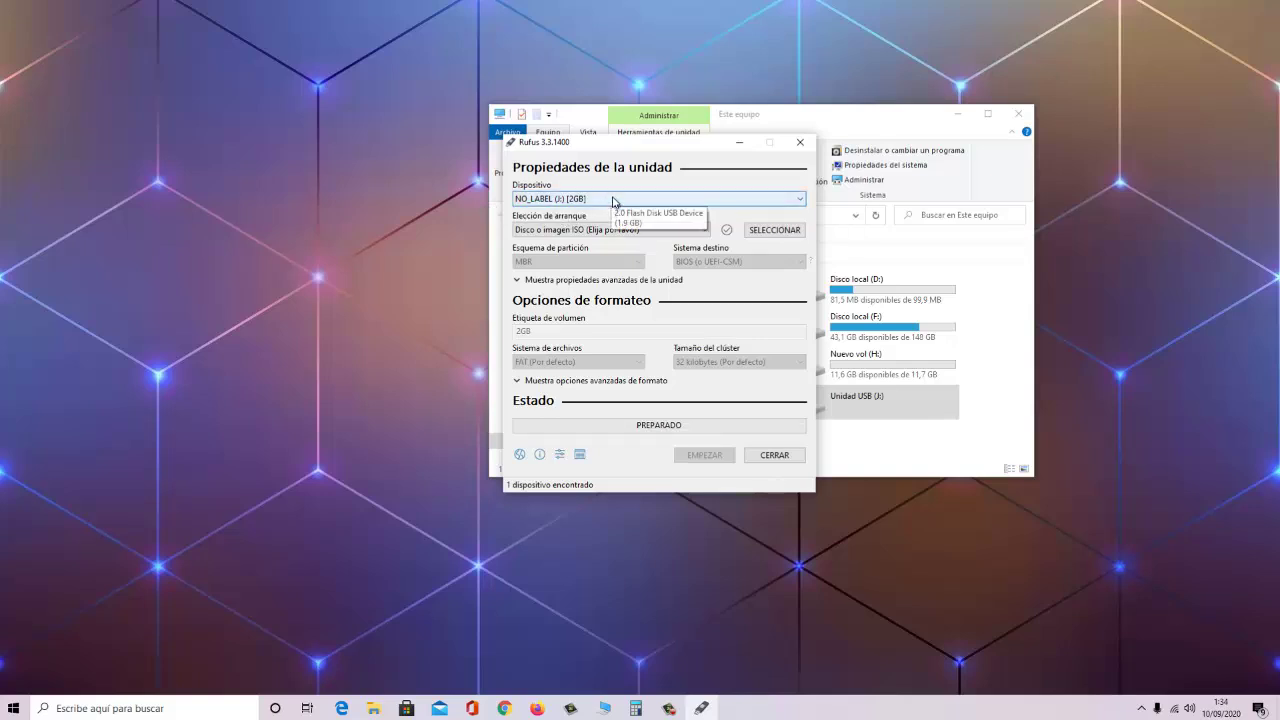
left_click(613, 201)
left_click(603, 212)
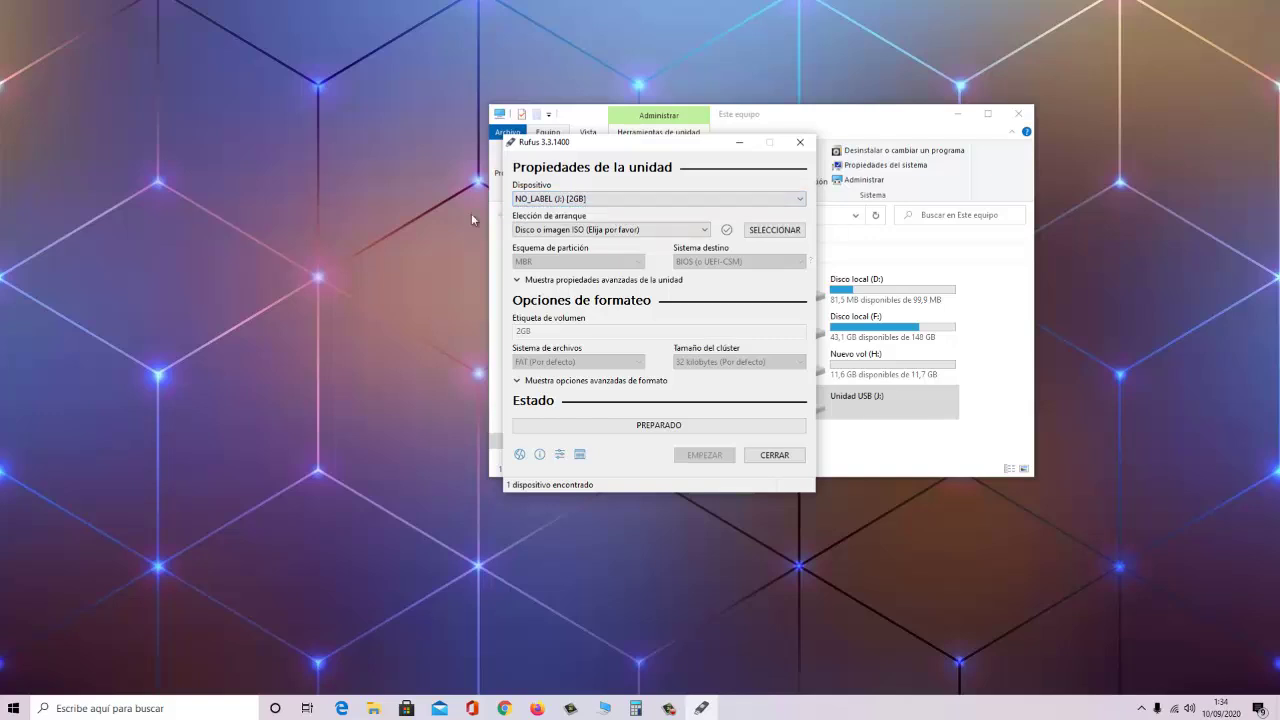
Set the boot selection to No auto-ejecutable and format the USB drive with MBR, FAT and 32-kilobyte clusters, accepting the data loss.
left_click(660, 231)
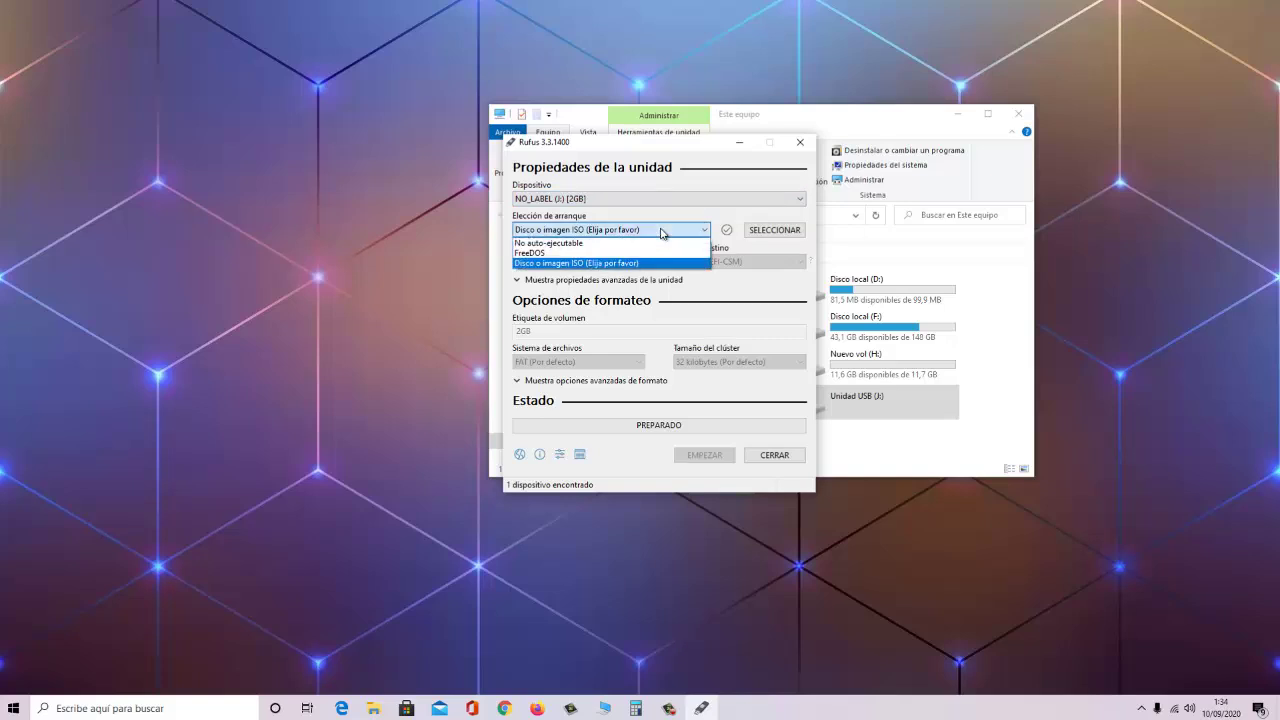
left_click(558, 243)
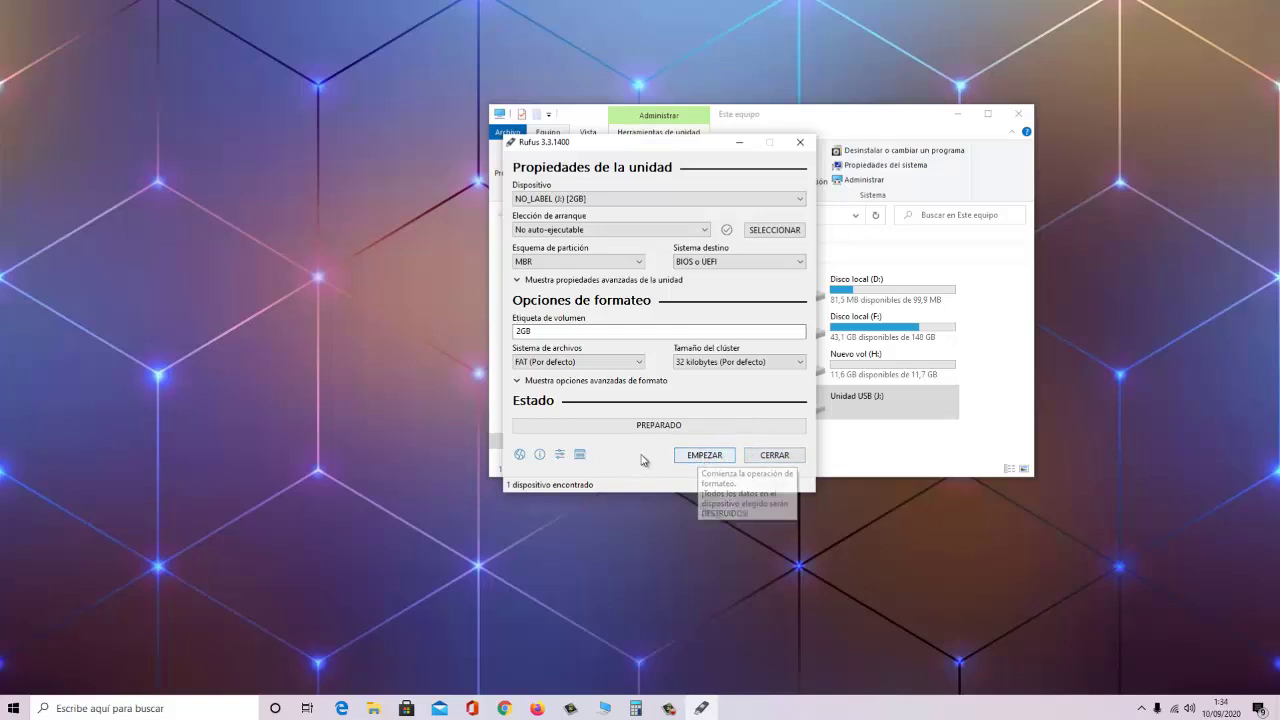
left_click(705, 455)
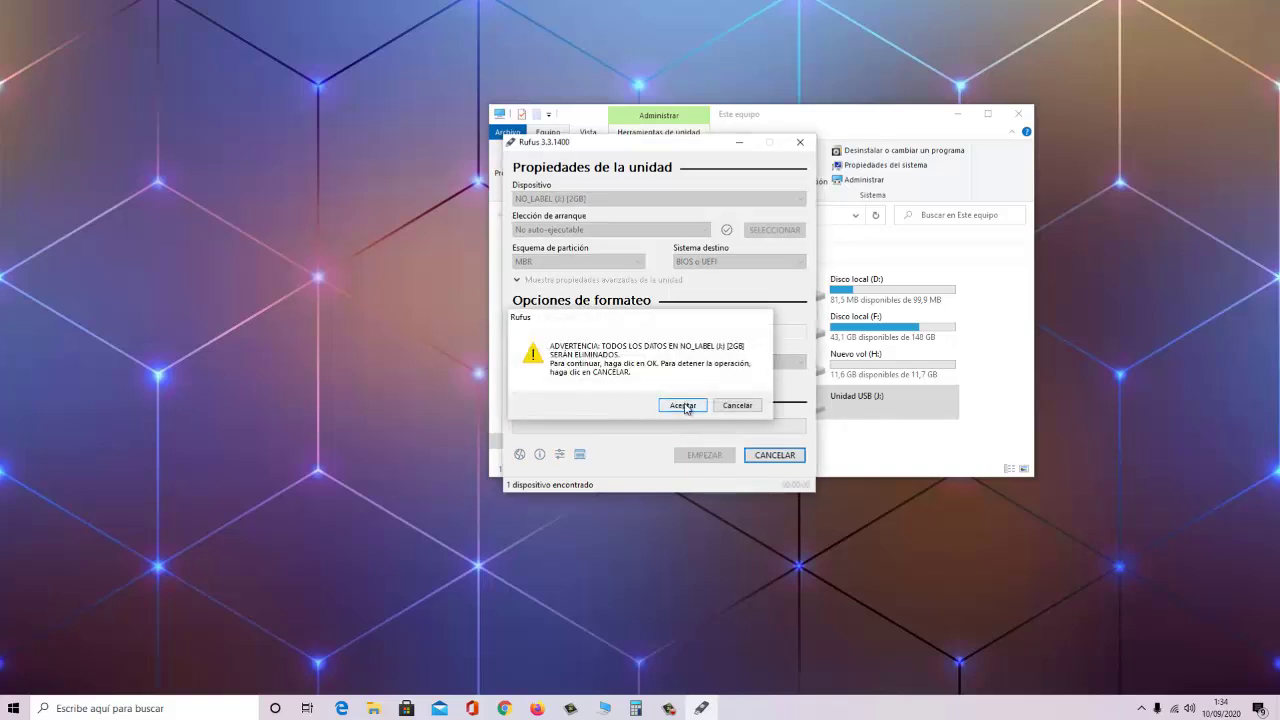
left_click(686, 408)
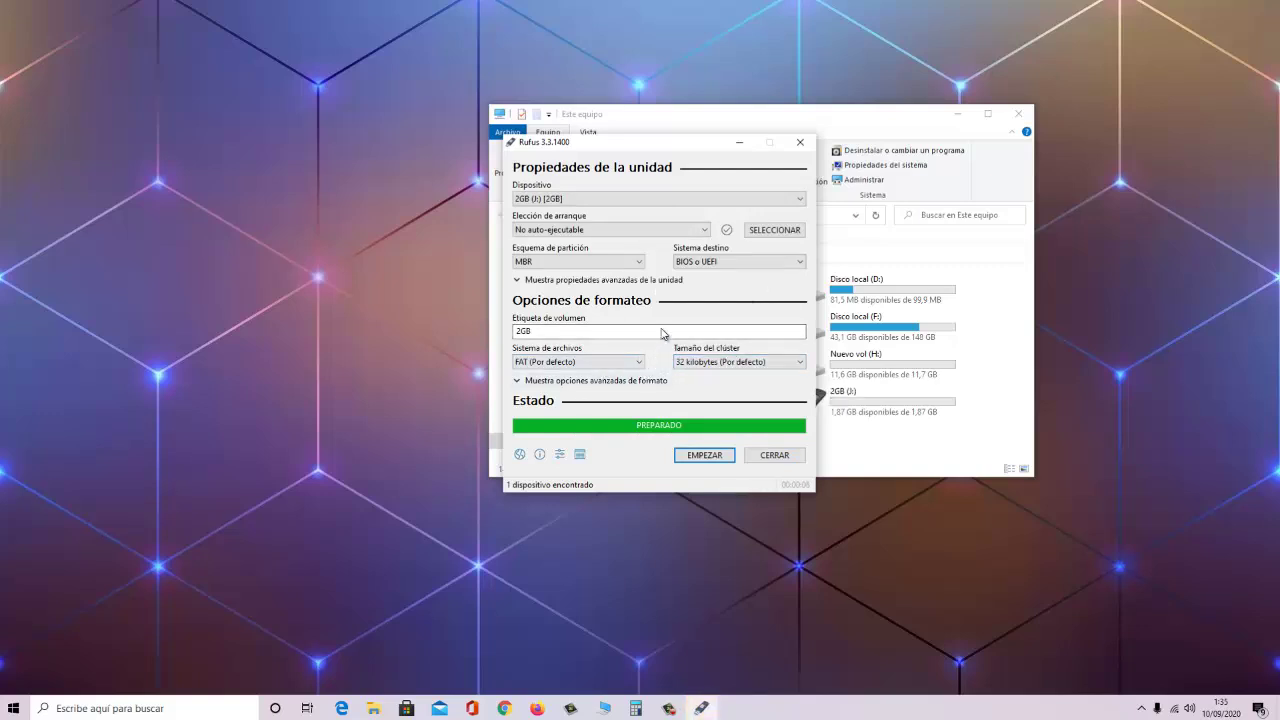
Close Rufus and check in Este equipo that the 2GB (J:) drive opens, returning to the drive list.
left_click_drag(672, 149, 364, 141)
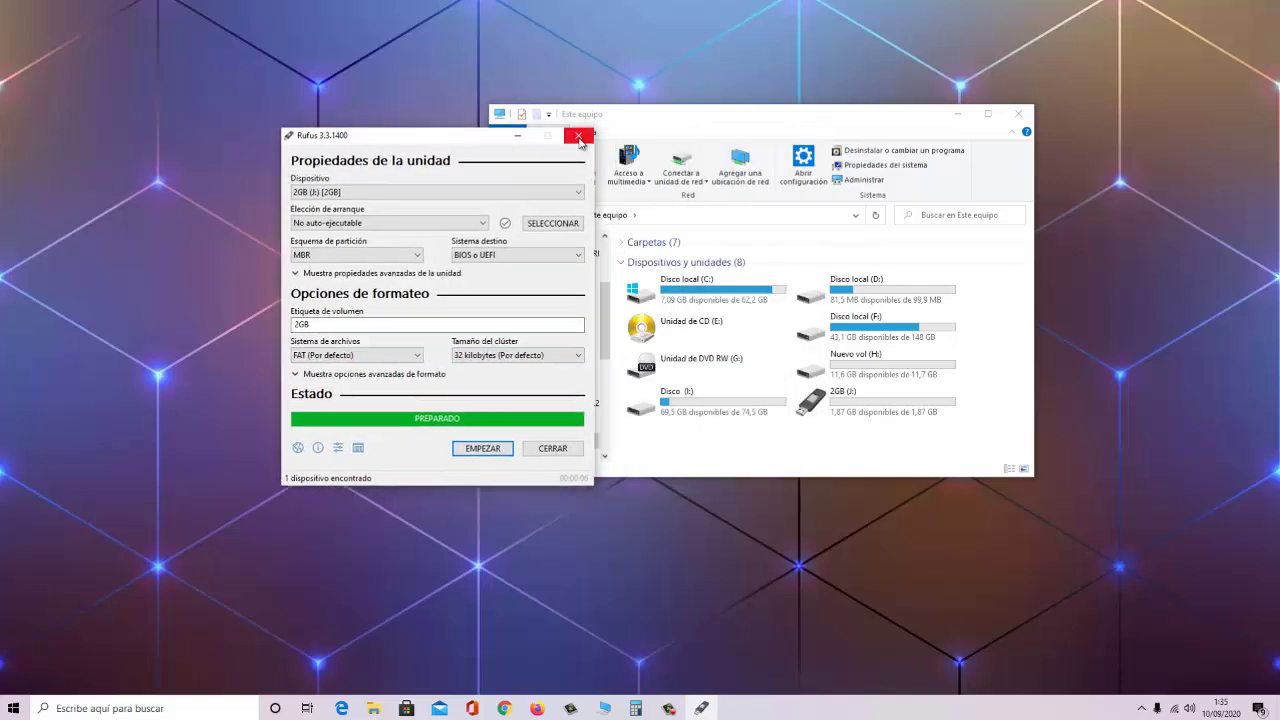
left_click(579, 137)
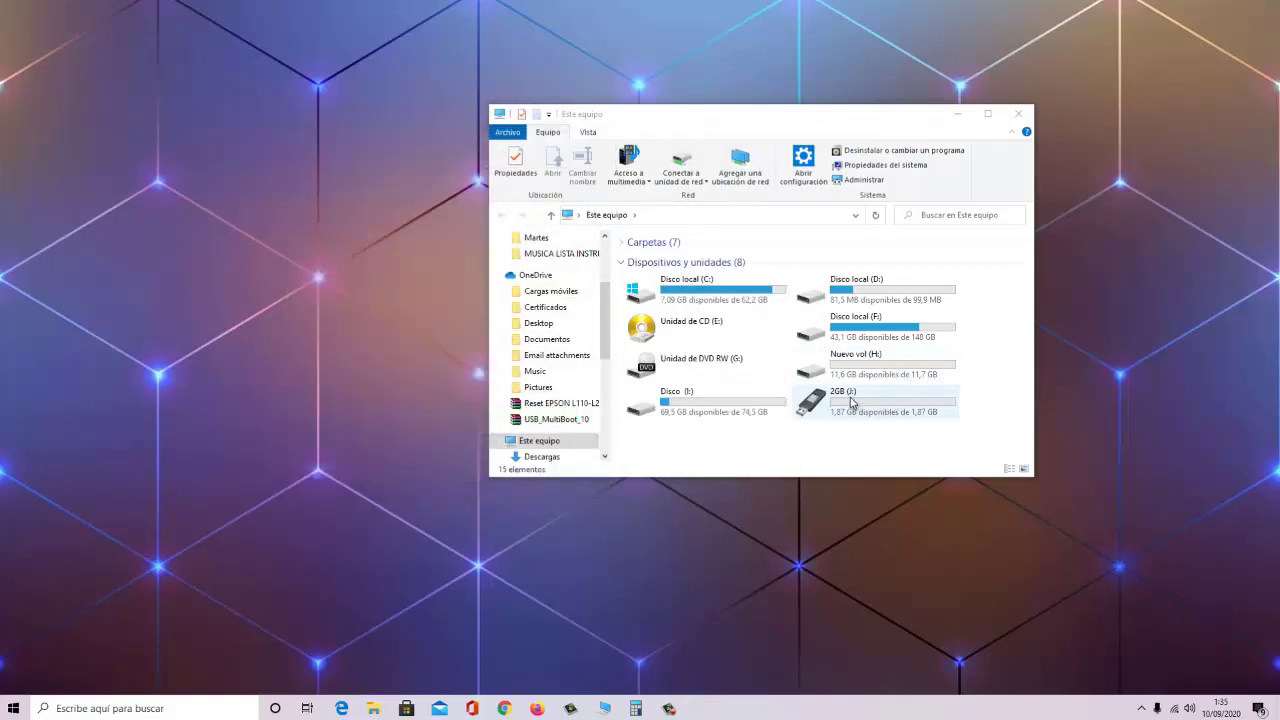
double_click(862, 402)
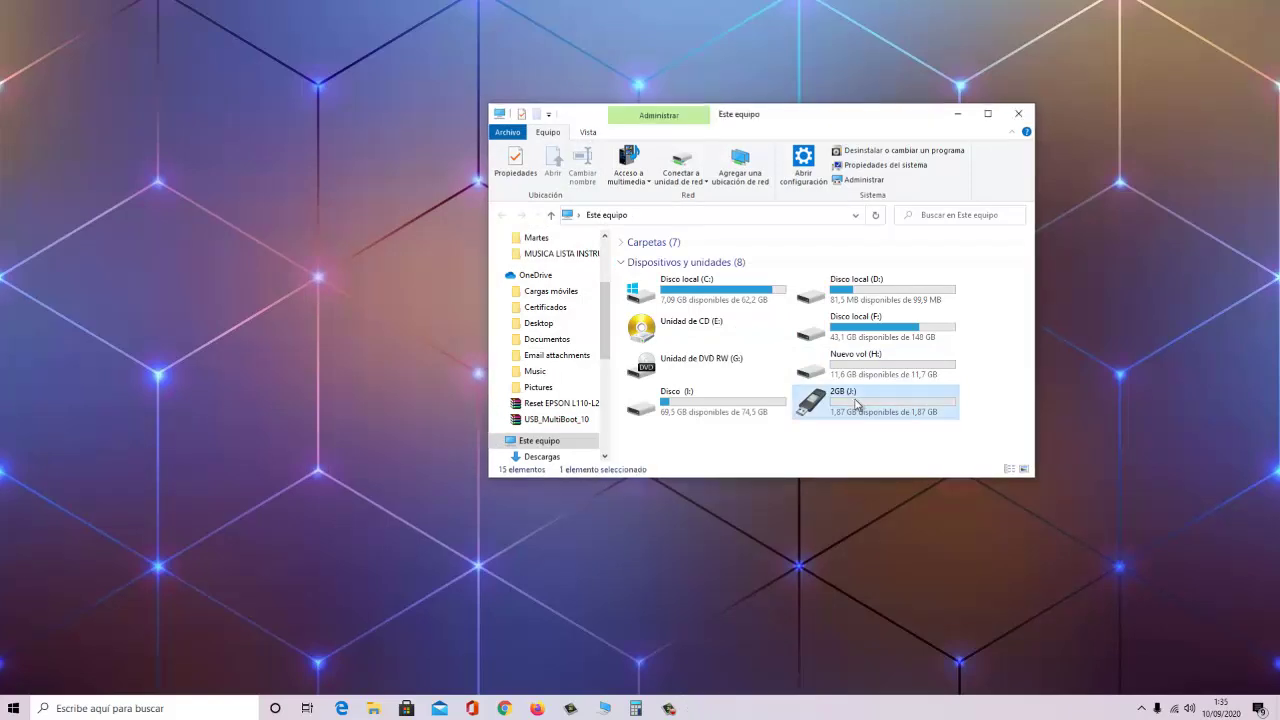
left_click(502, 215)
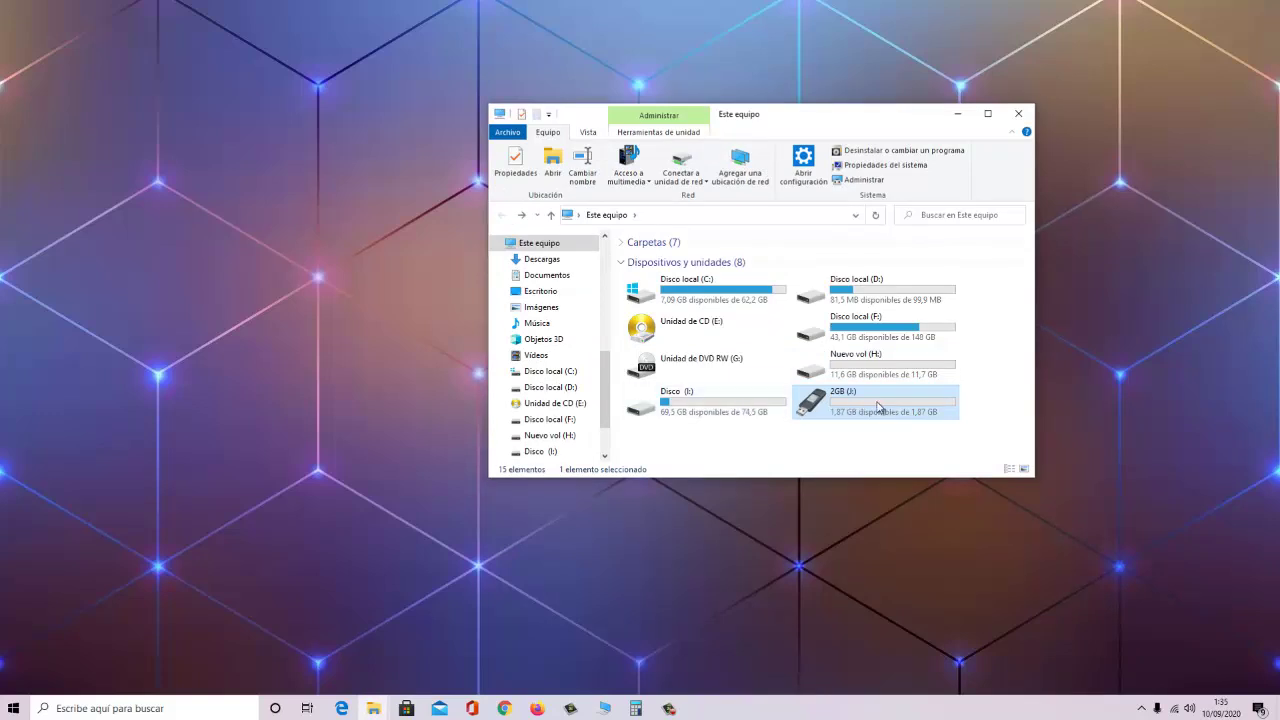
Quick-format the 2GB (J:) drive from Explorer with FAT, 32-kilobyte allocation units and the volume label 2GB.
right_click(878, 405)
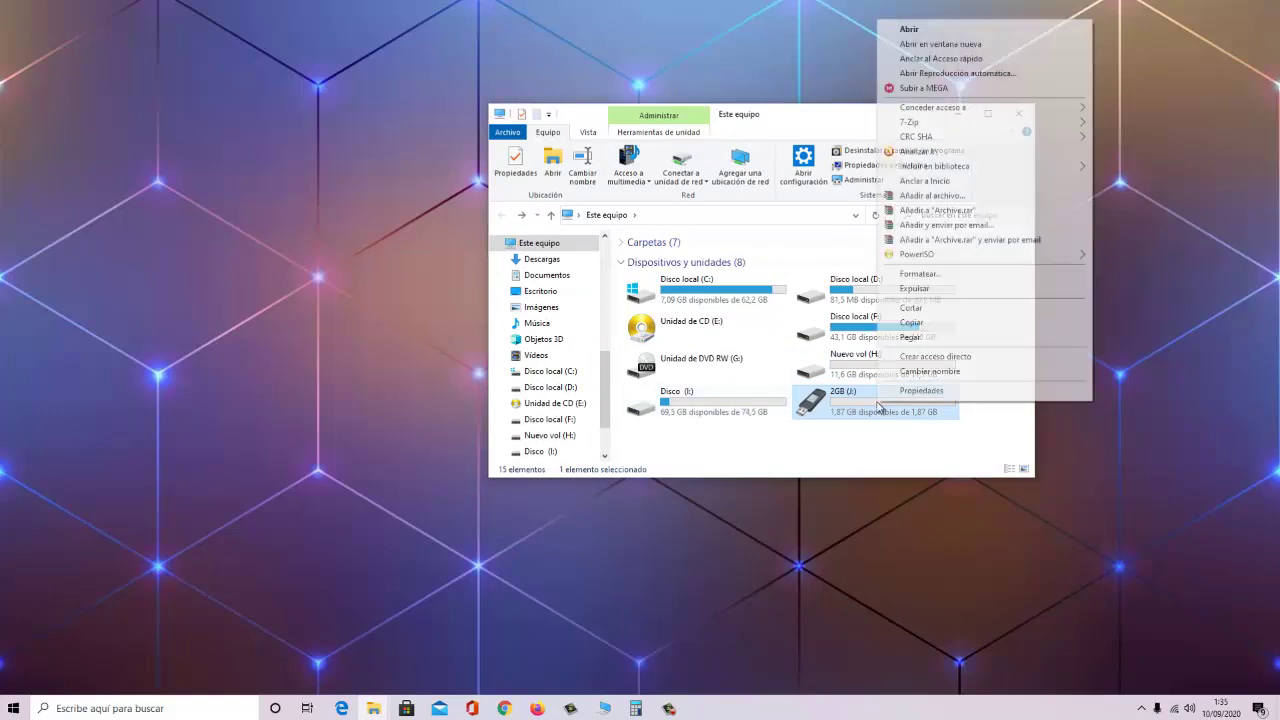
left_click(938, 274)
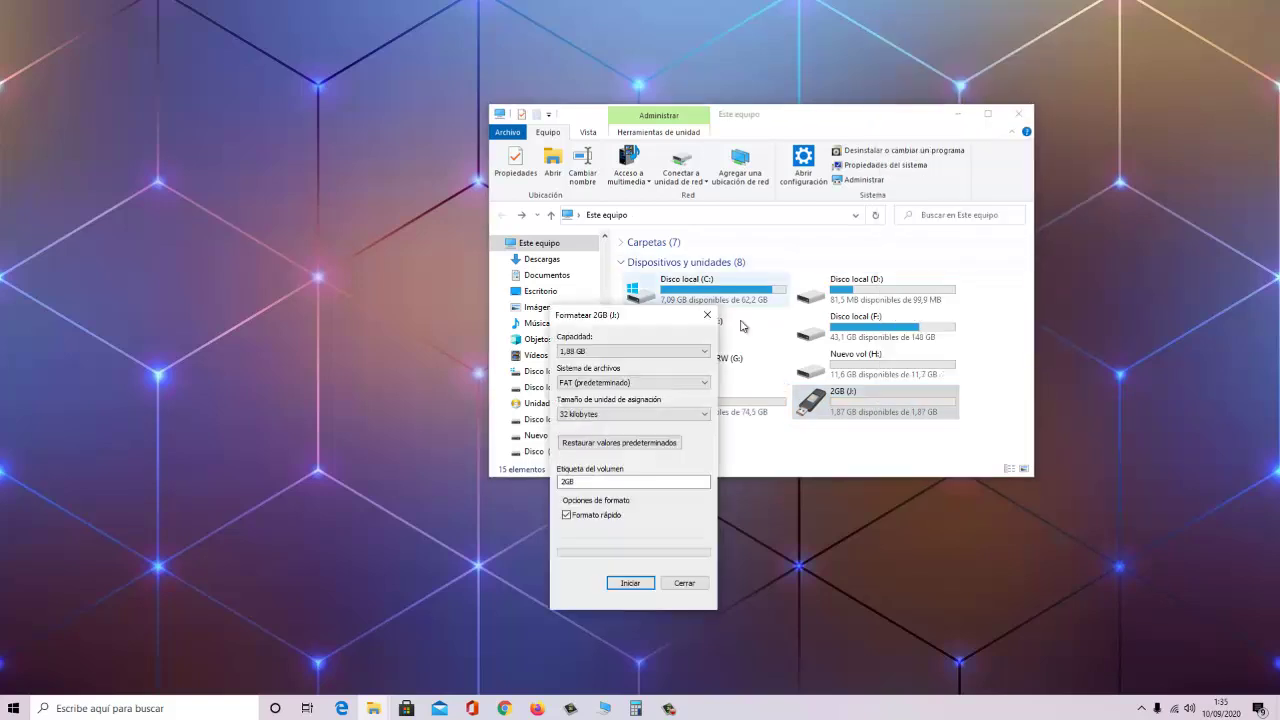
left_click(630, 586)
left_click(699, 356)
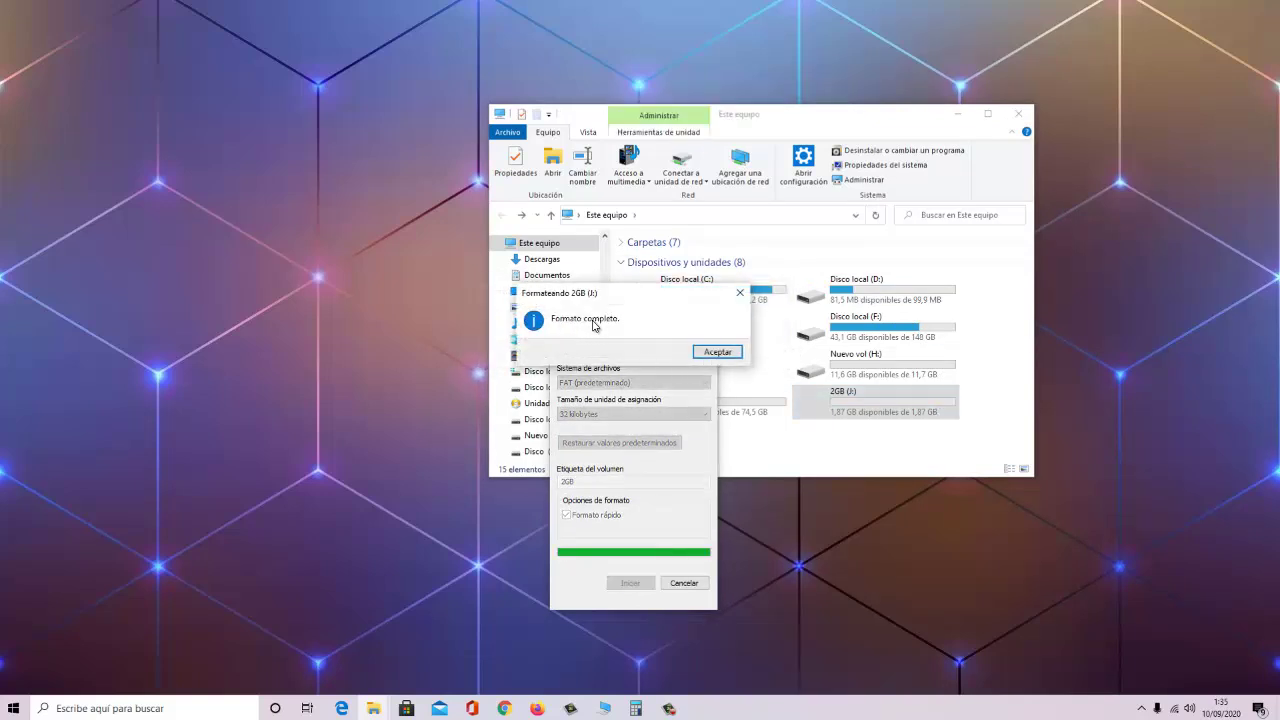
left_click(714, 351)
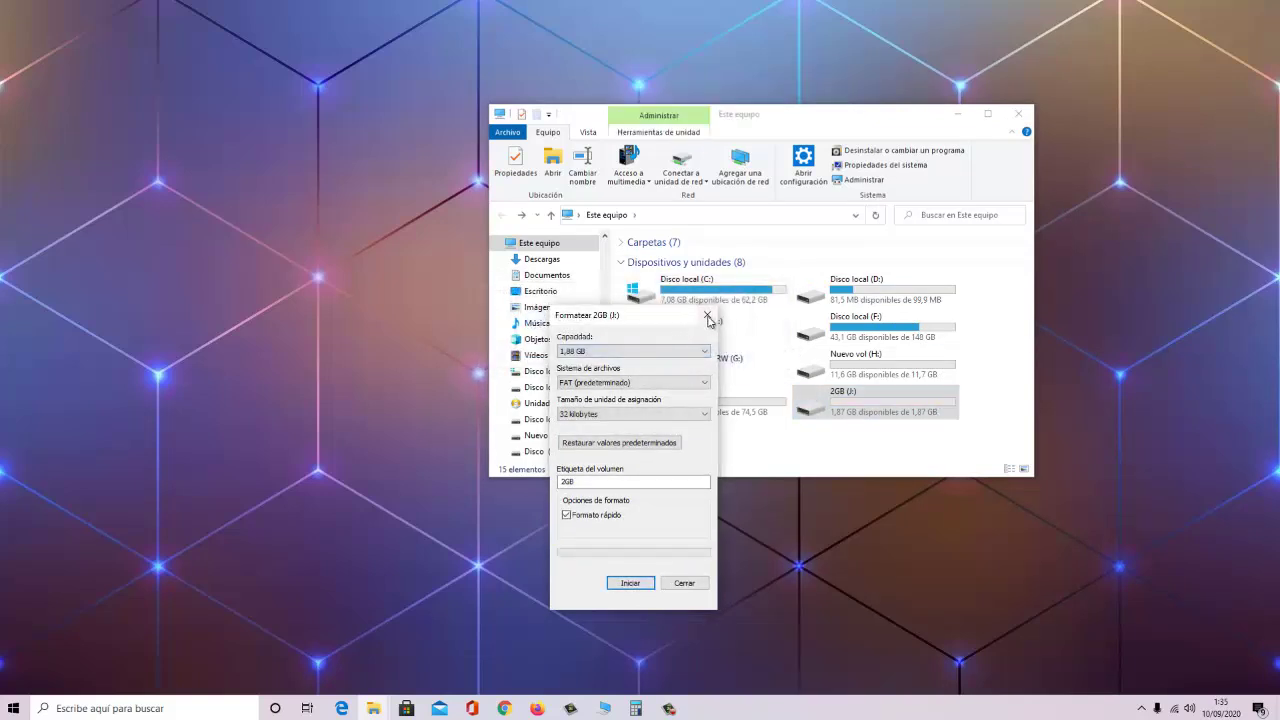
left_click(707, 315)
Open the freshly formatted 2GB (J:) drive from Este equipo twice to check its access and contents.
double_click(828, 403)
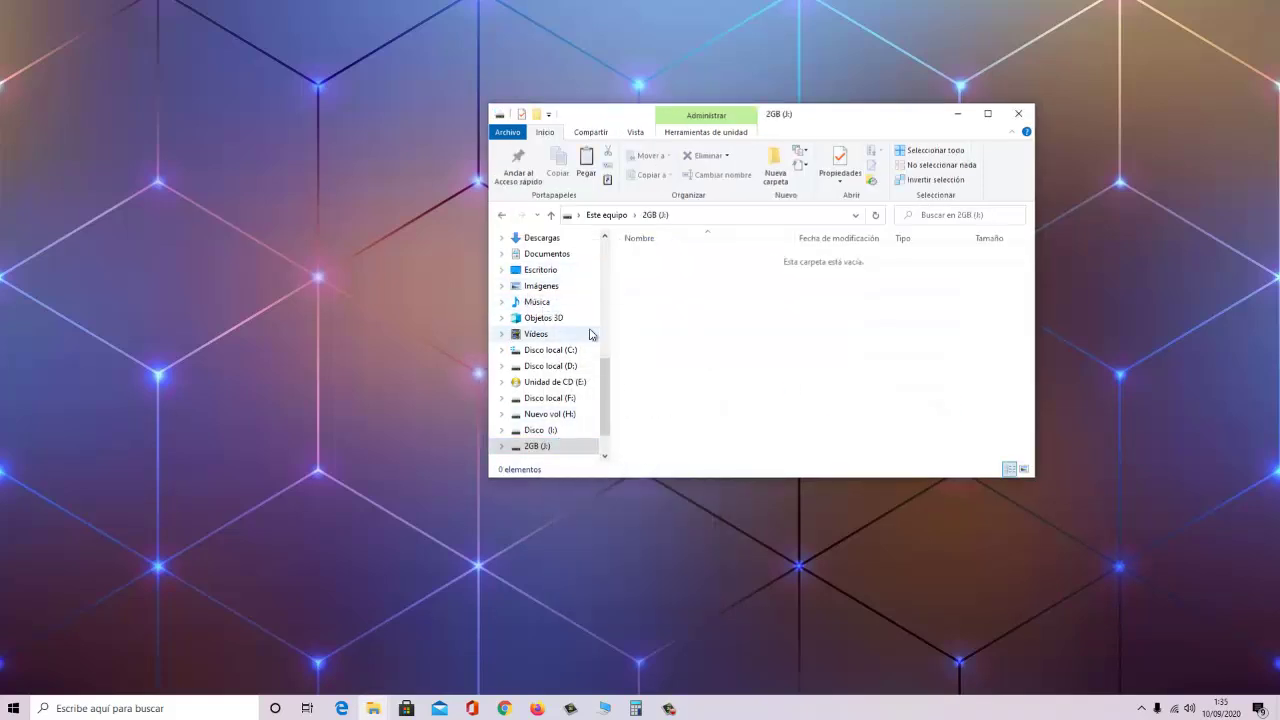
left_click(503, 218)
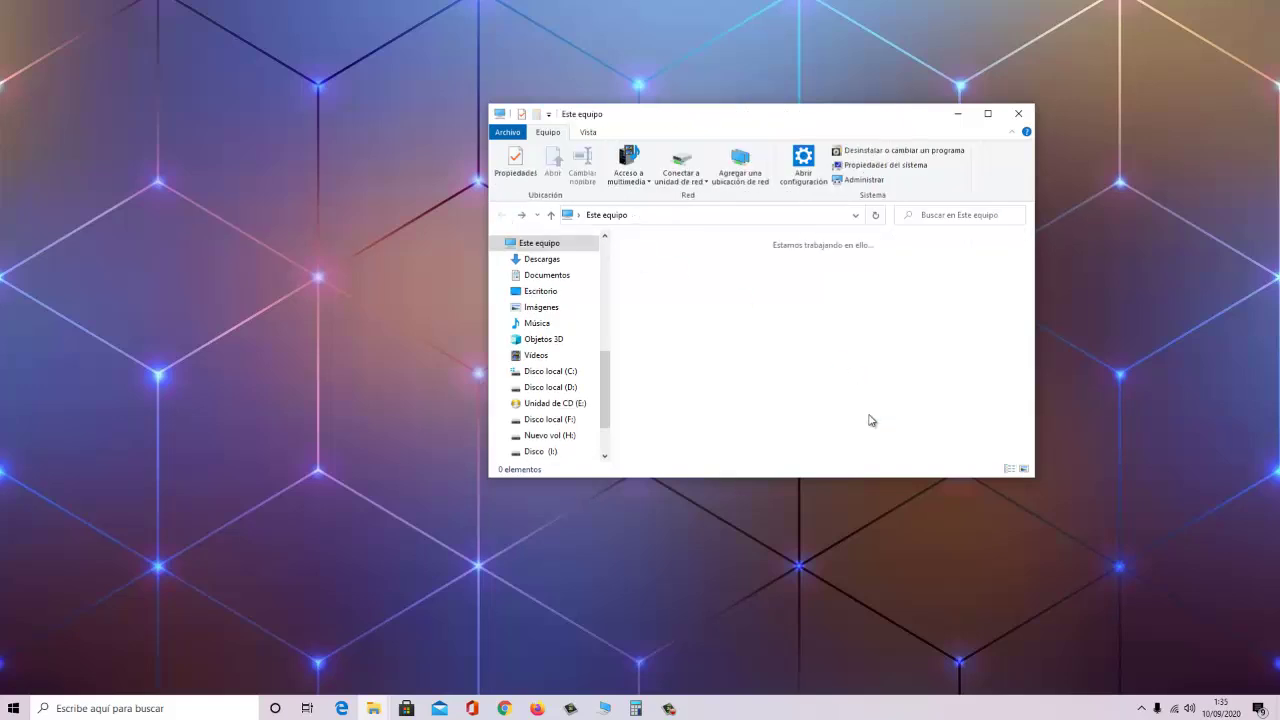
double_click(930, 411)
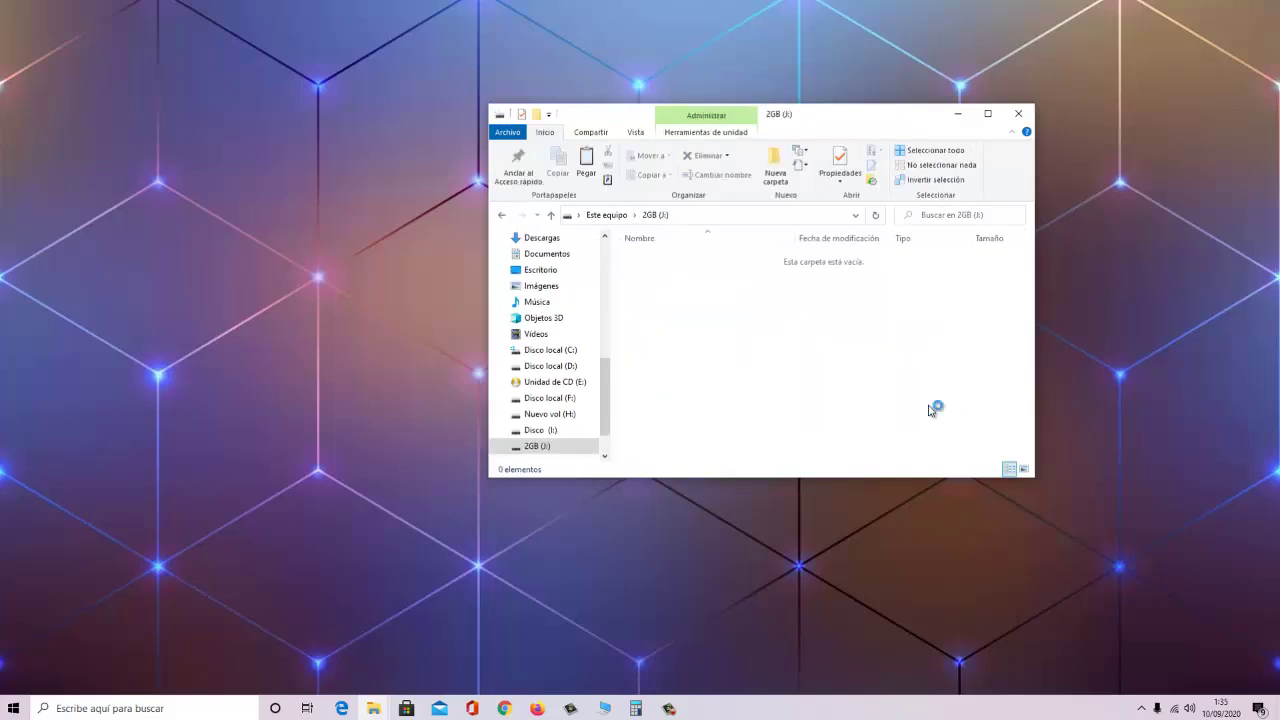